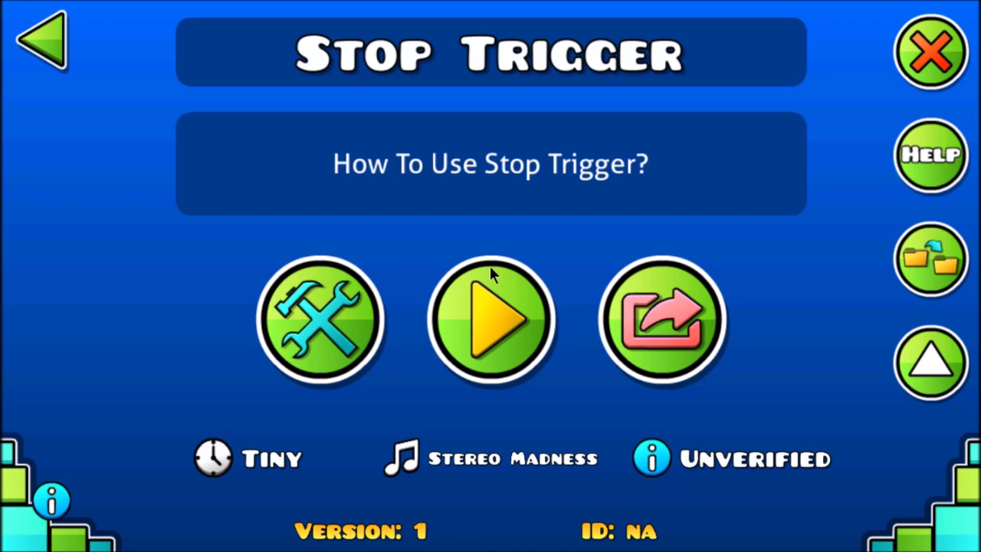
Open the Stop Trigger level in the editor and place one black gradient block two cells above the ground
click(330, 344)
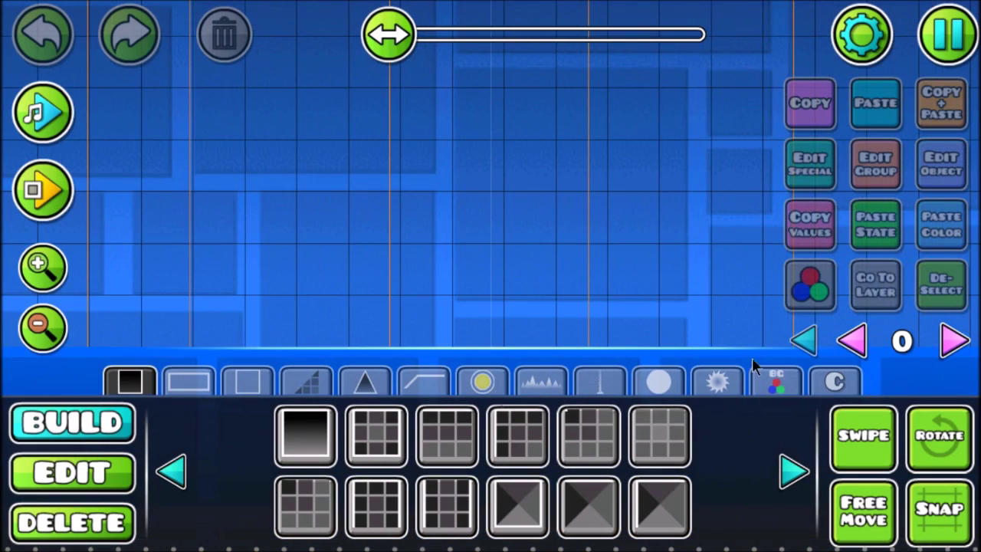
click(776, 383)
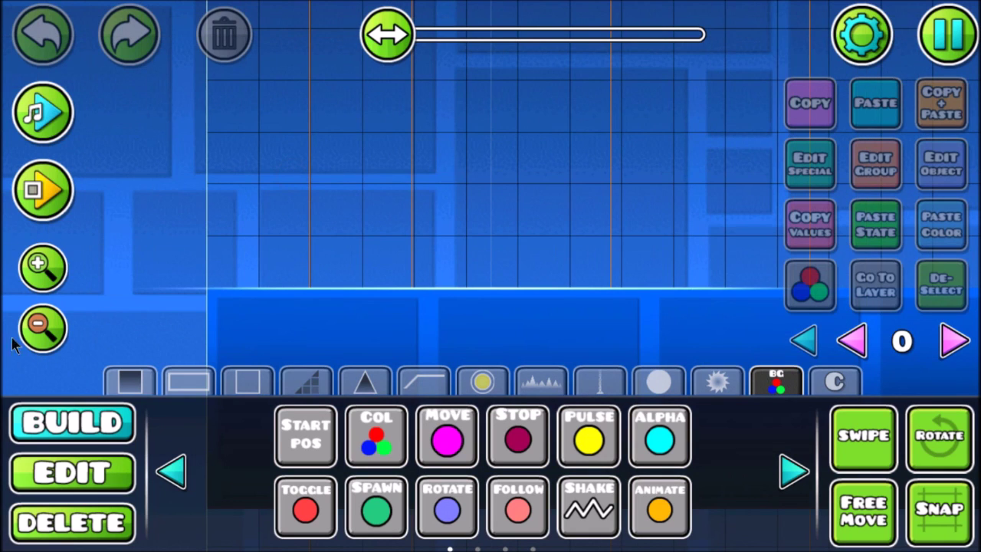
click(35, 328)
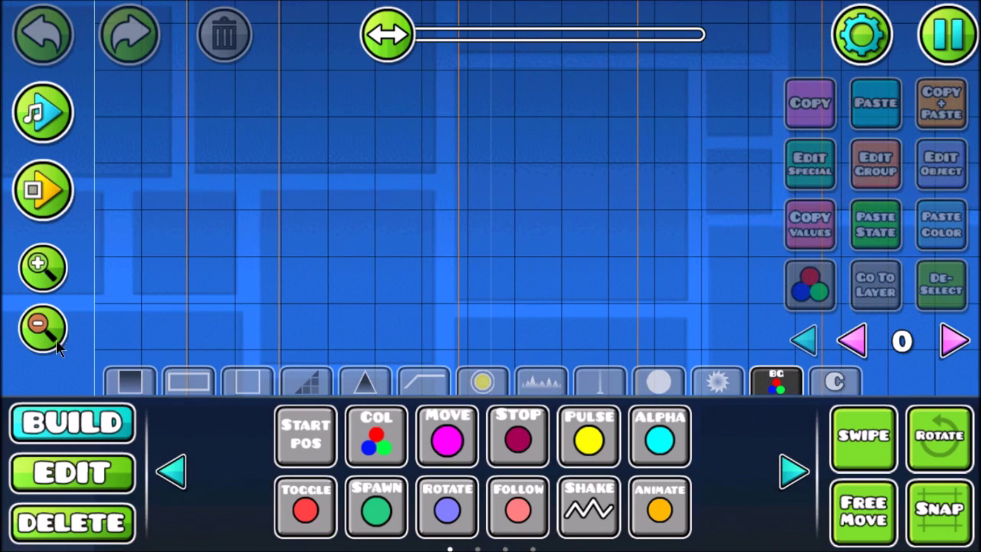
click(54, 344)
click(483, 381)
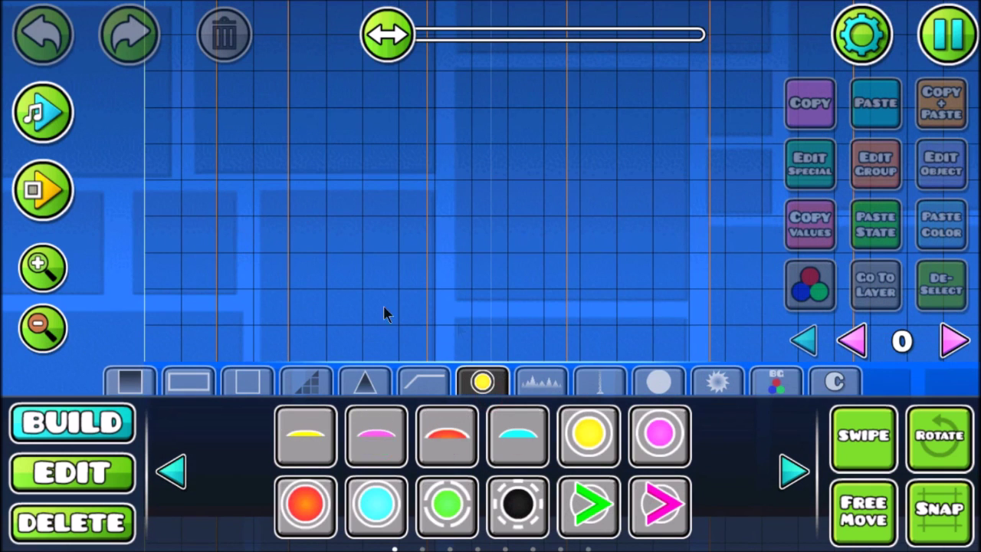
click(130, 381)
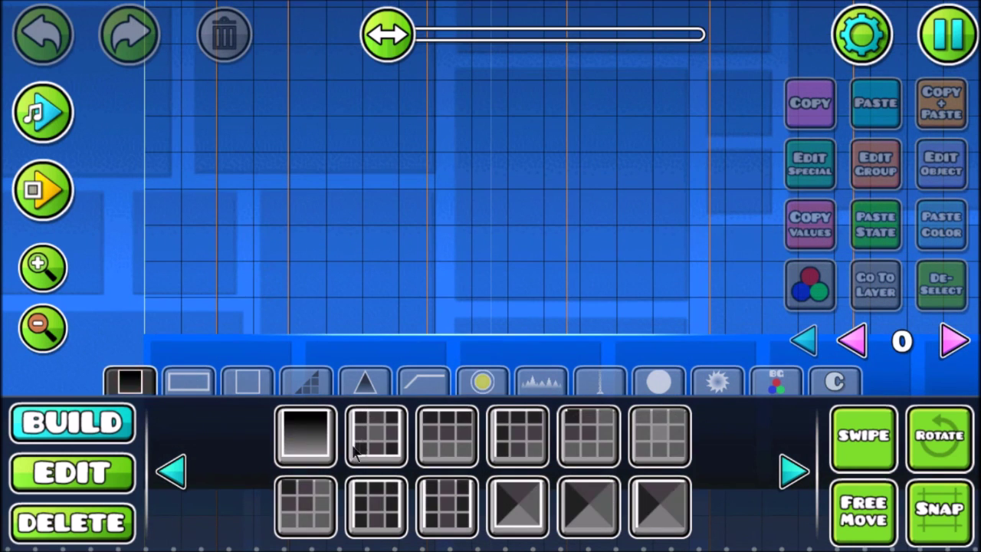
click(299, 445)
click(380, 242)
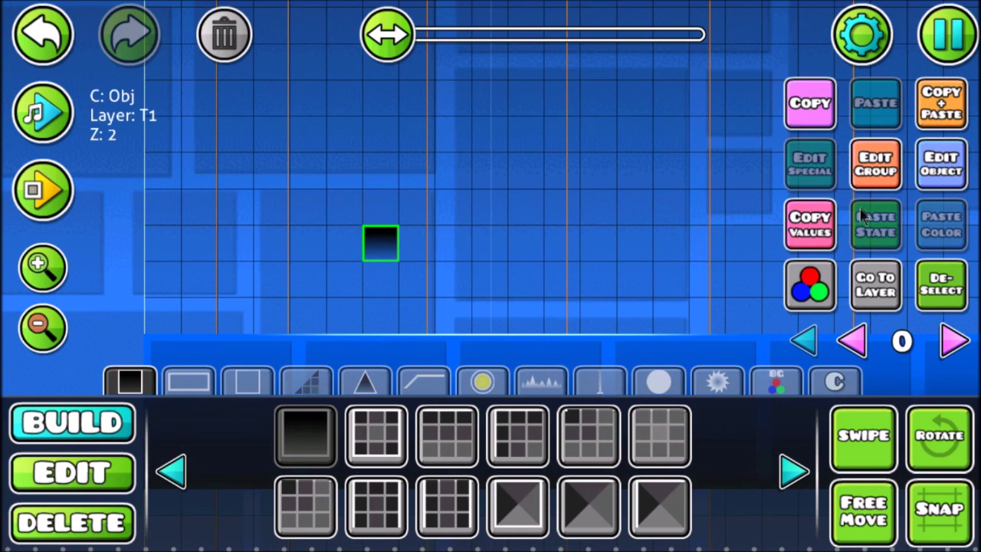
Assign the black gradient block to group 1
click(875, 163)
click(296, 204)
click(706, 201)
click(498, 504)
Place a Move trigger ahead of the block, targeting group 1 with Move Time 10 and Lock to Player X enabled
click(776, 381)
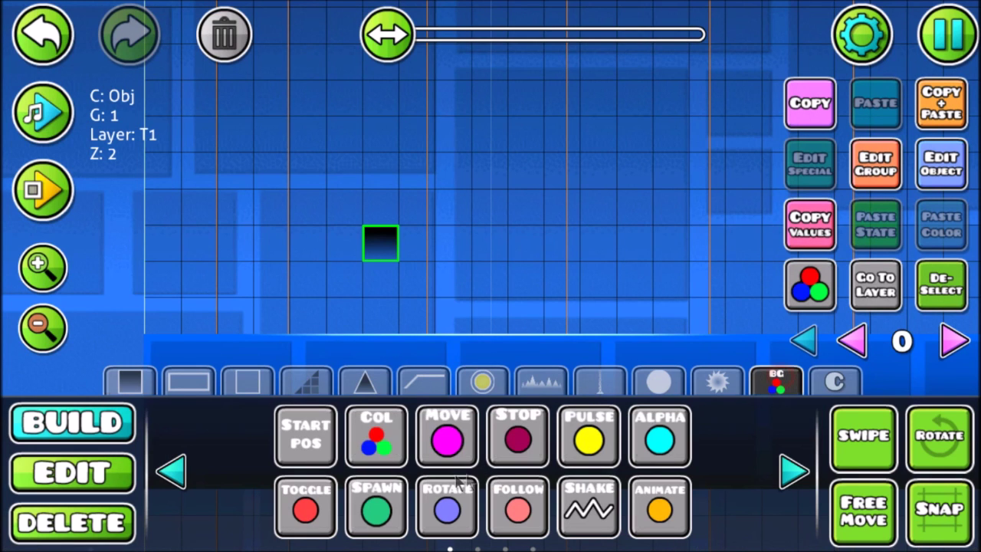
click(446, 435)
click(271, 140)
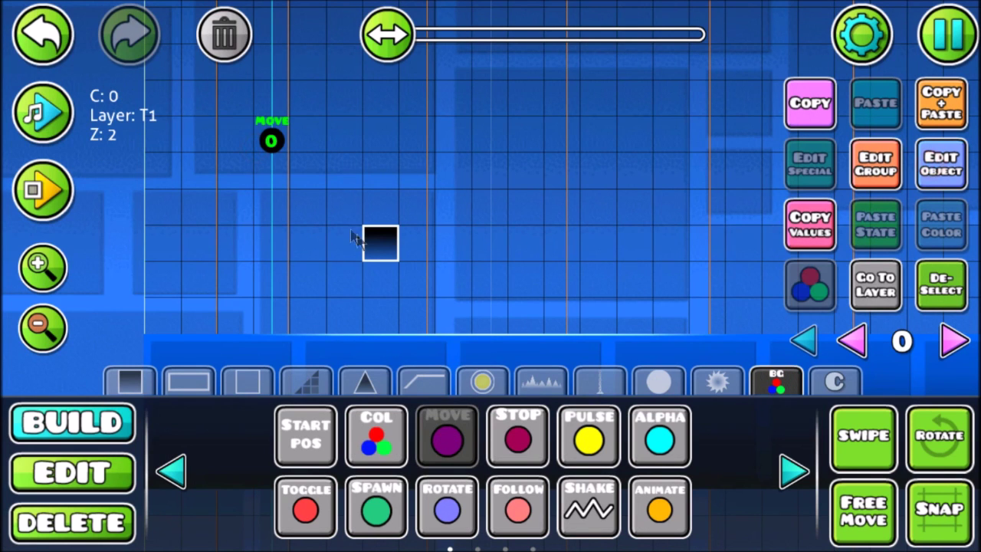
click(941, 164)
click(790, 348)
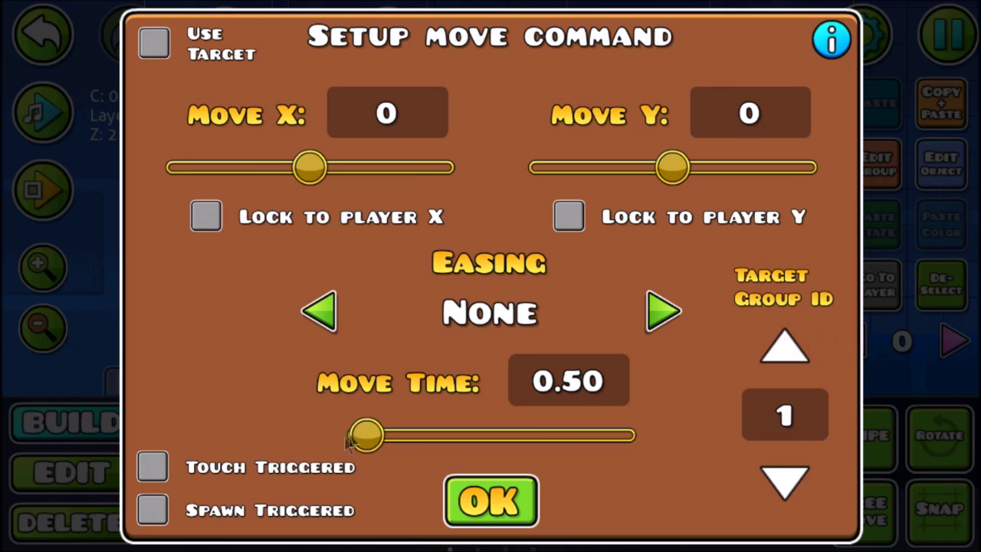
drag(366, 435, 629, 434)
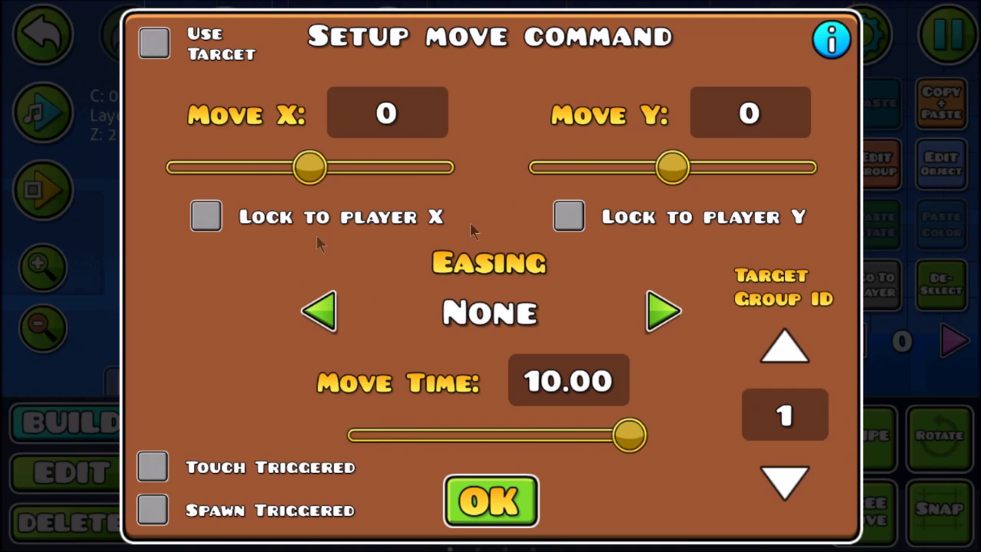
click(205, 215)
click(491, 499)
Playtest the level several times to check how the Move trigger moves the block
click(44, 188)
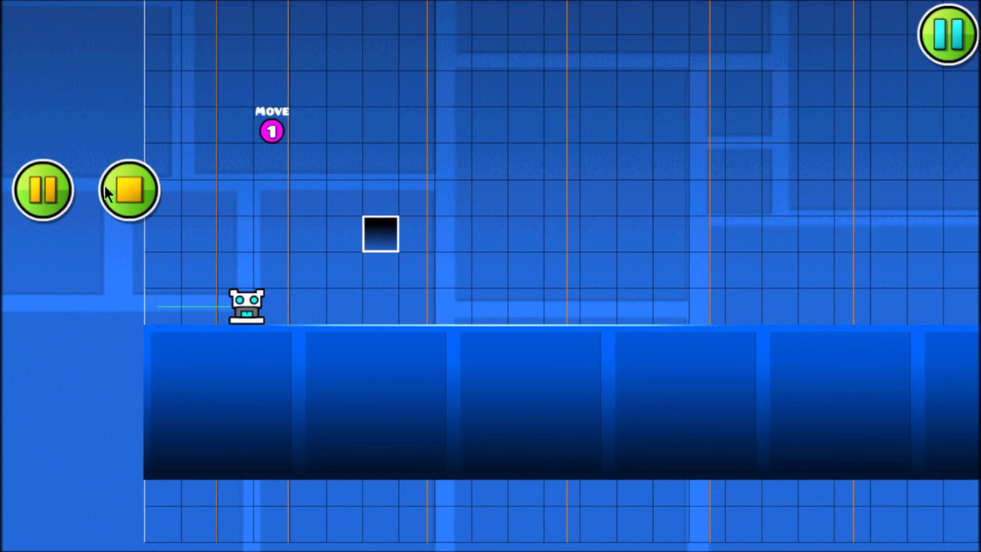
click(128, 191)
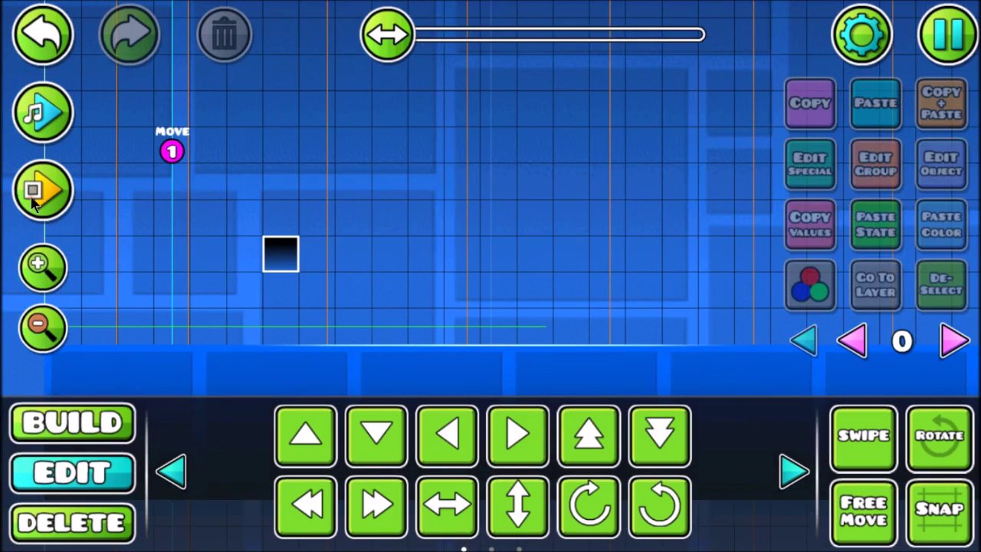
click(43, 187)
click(129, 192)
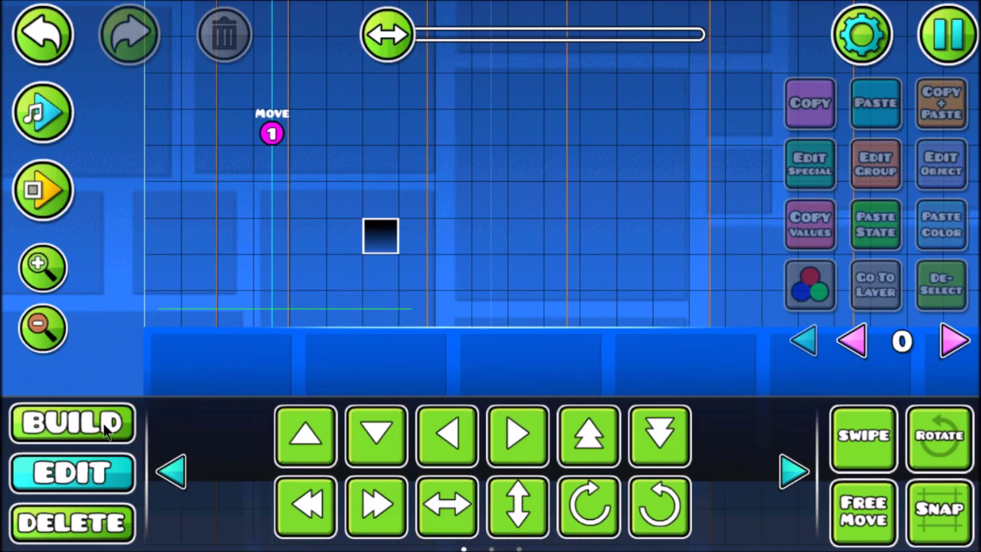
click(73, 422)
click(447, 438)
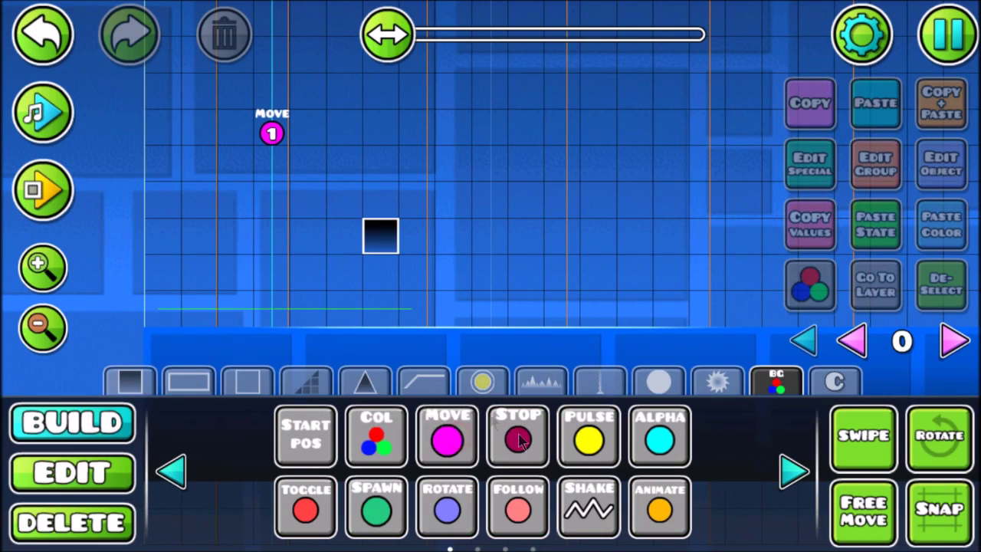
click(44, 187)
click(114, 169)
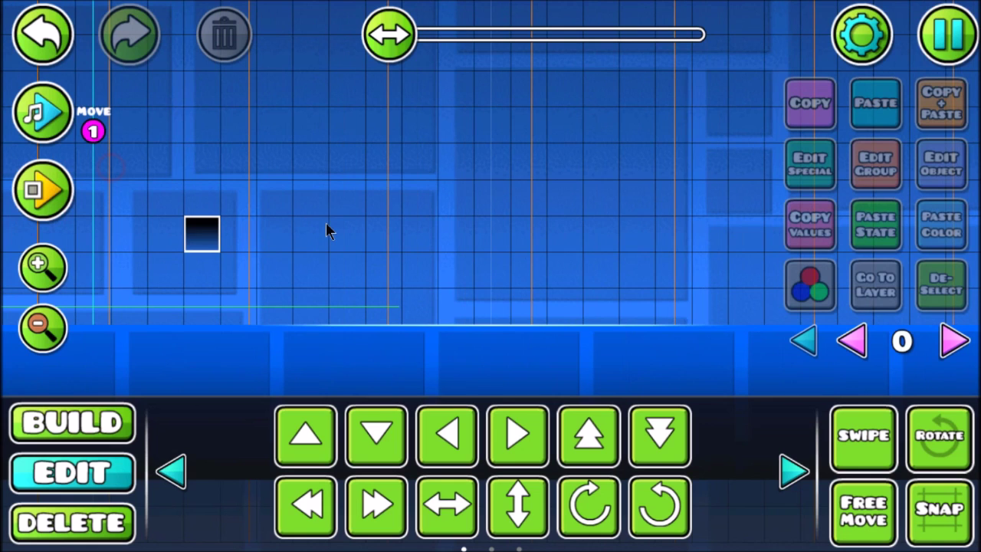
Place a Stop trigger well past the block and set its Group ID to 2
key(1)
click(518, 435)
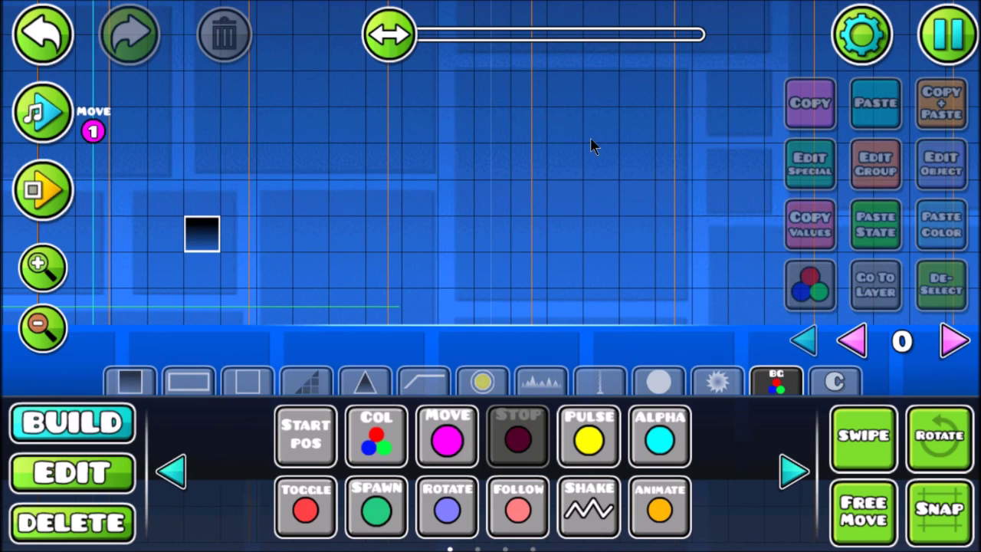
click(564, 130)
click(941, 163)
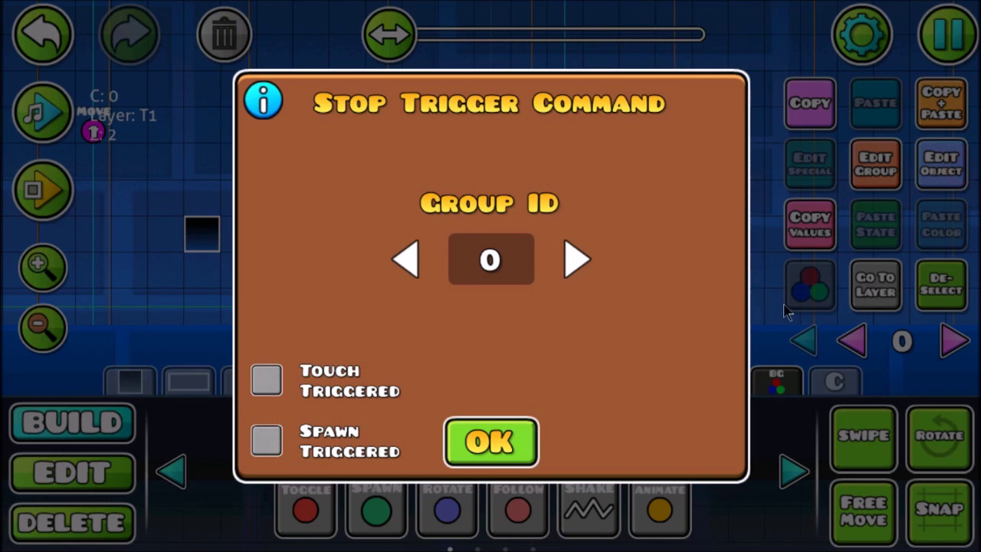
click(576, 260)
click(576, 259)
click(495, 442)
Assign the Move trigger to group 2
drag(209, 323, 327, 323)
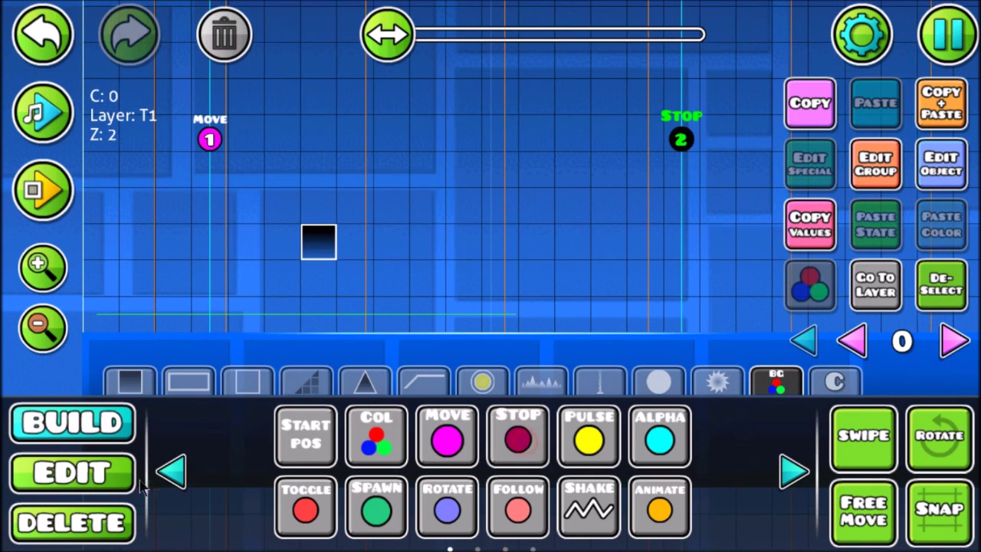
click(103, 476)
click(209, 138)
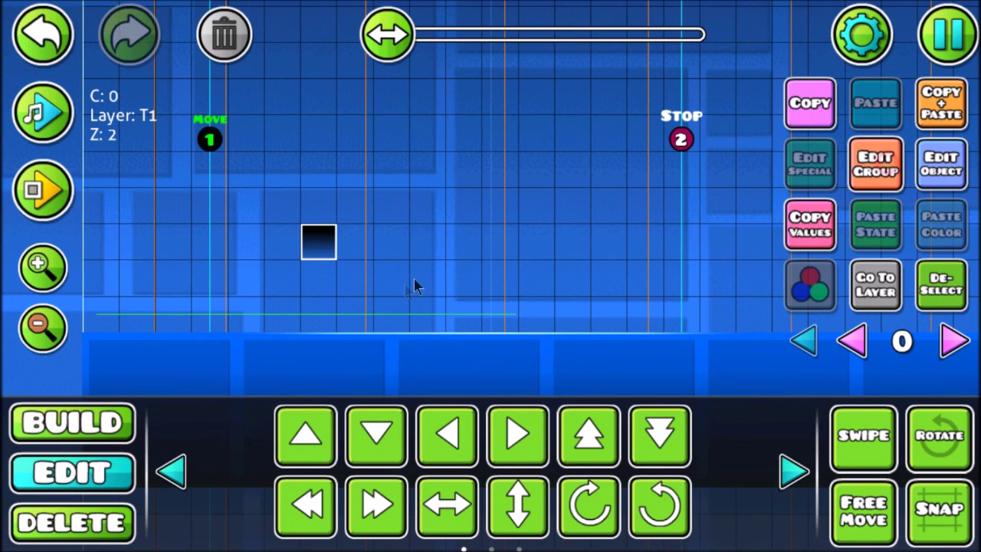
click(875, 163)
click(577, 202)
click(661, 203)
click(490, 504)
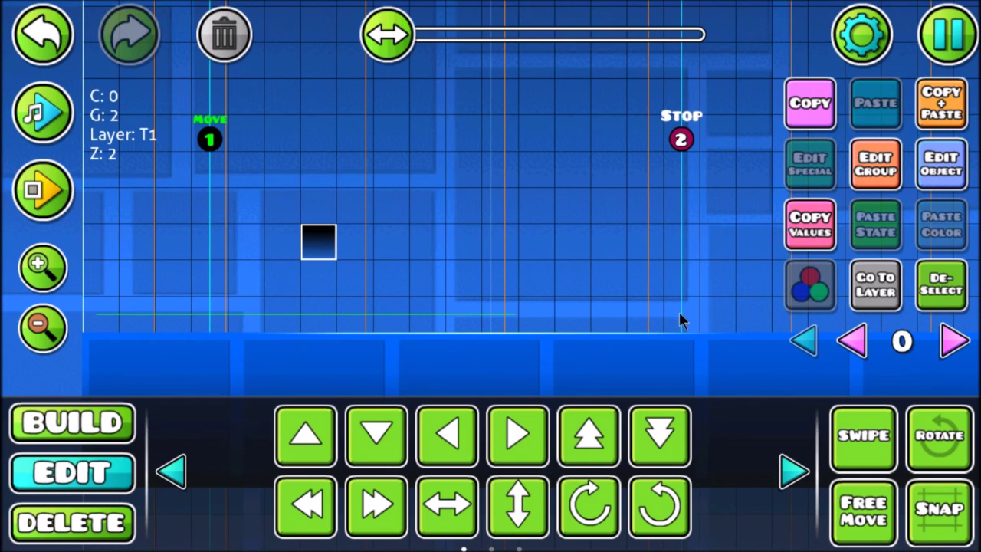
Playtest the level twice to check how the Stop trigger affects the moving block
click(60, 192)
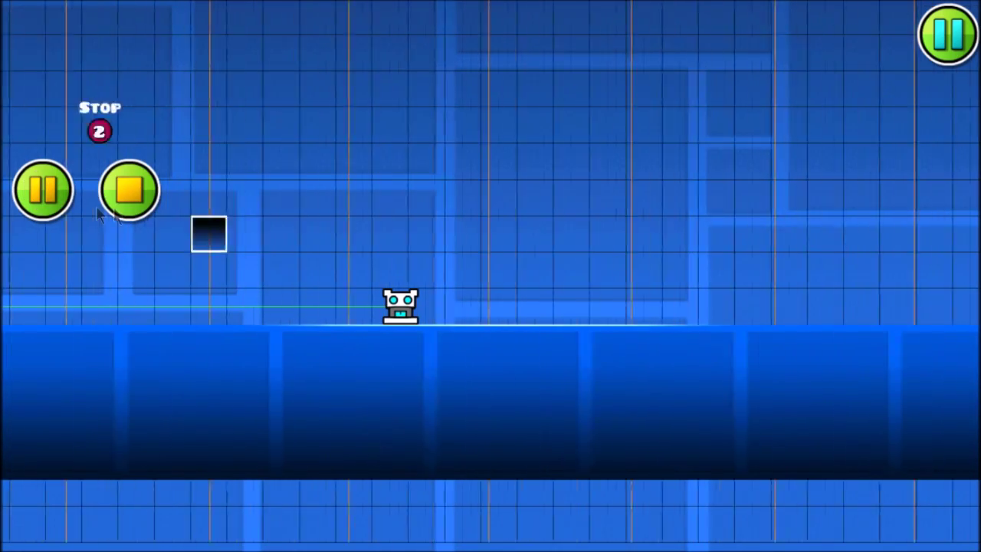
click(122, 195)
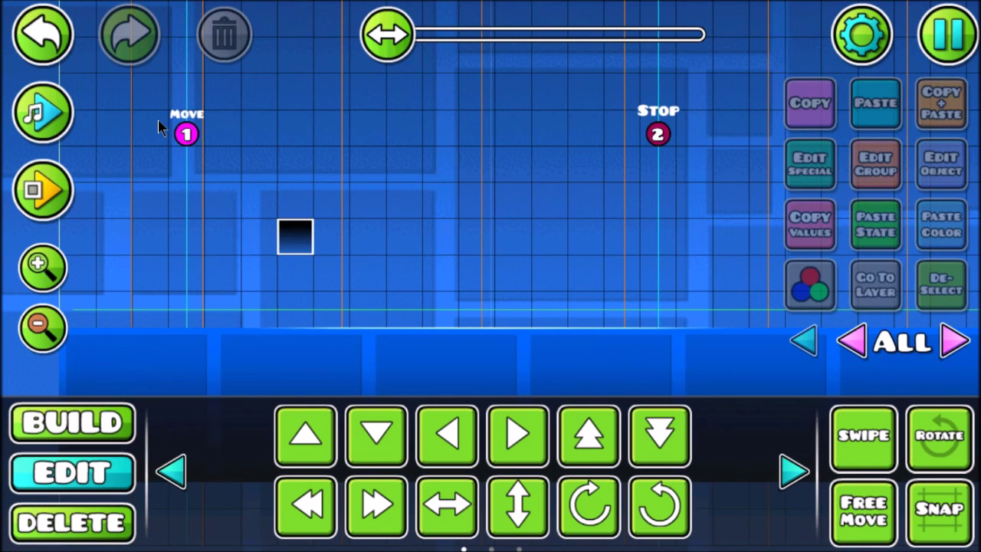
click(53, 201)
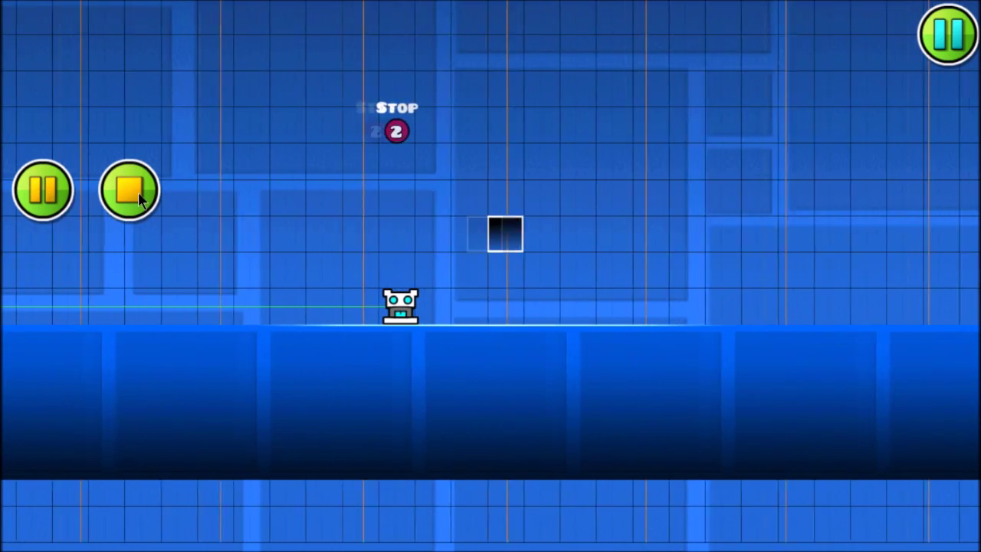
click(136, 195)
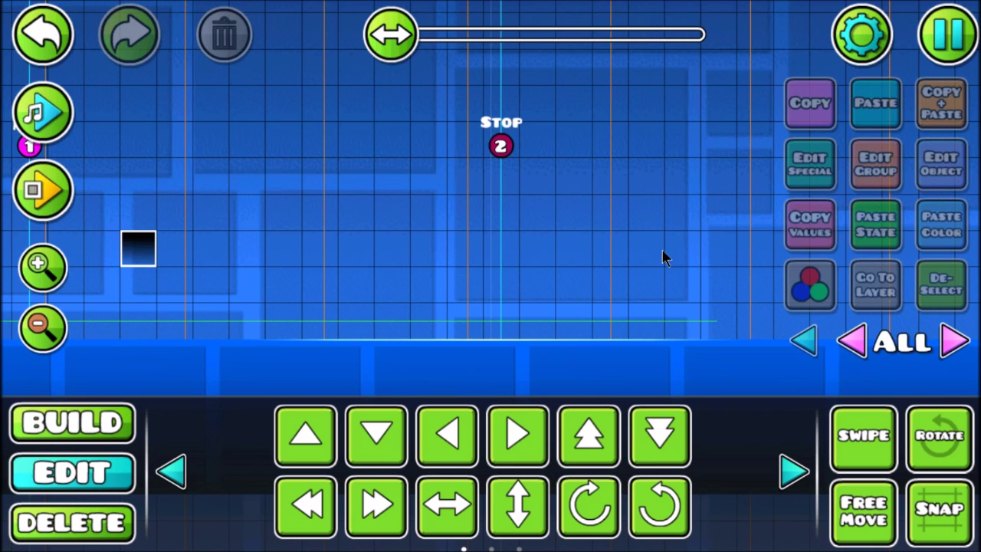
Delete the Stop trigger from the level
click(500, 142)
drag(455, 161, 565, 208)
drag(432, 142, 176, 230)
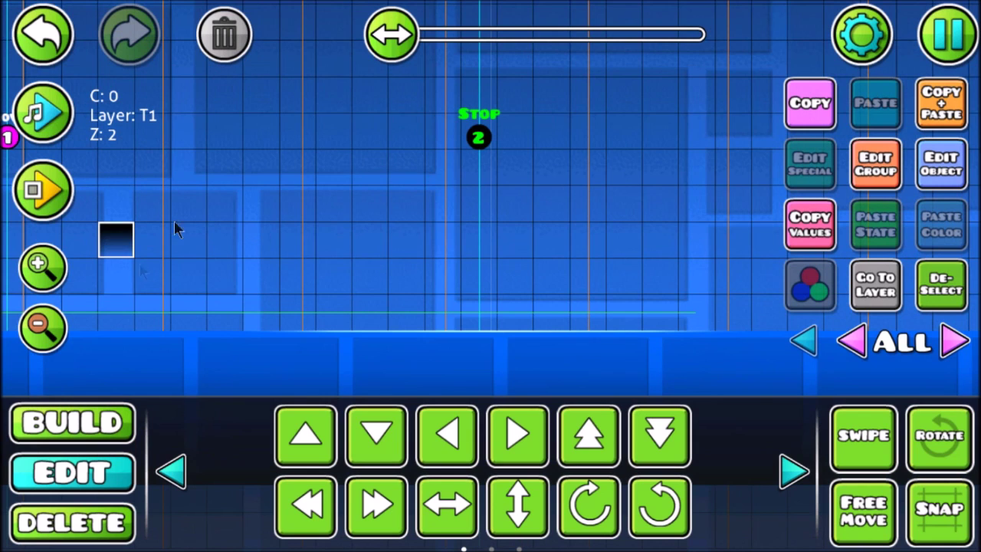
click(107, 420)
click(130, 381)
drag(148, 305, 247, 299)
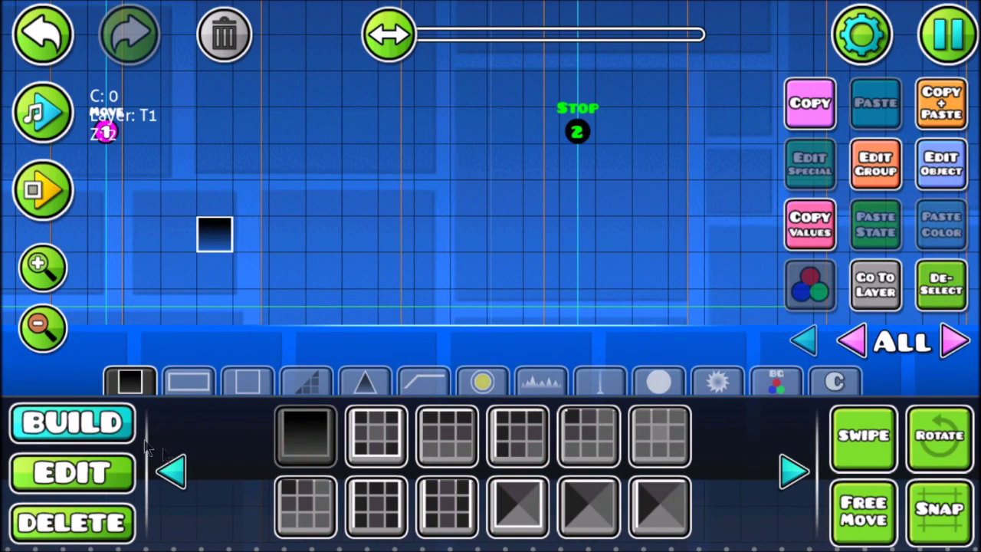
click(119, 459)
click(230, 42)
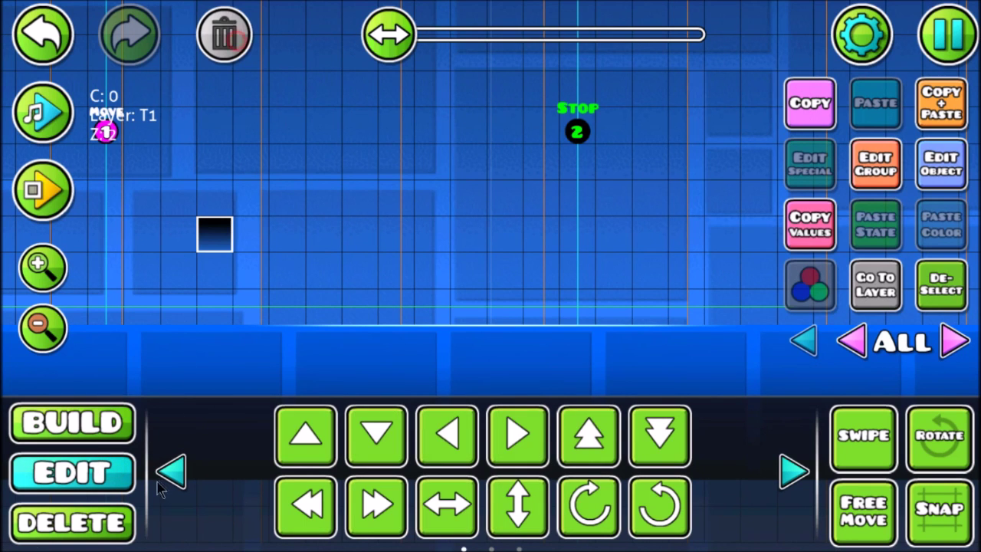
Place a second gradient block further along the first block's row and playtest the level
click(115, 413)
click(615, 235)
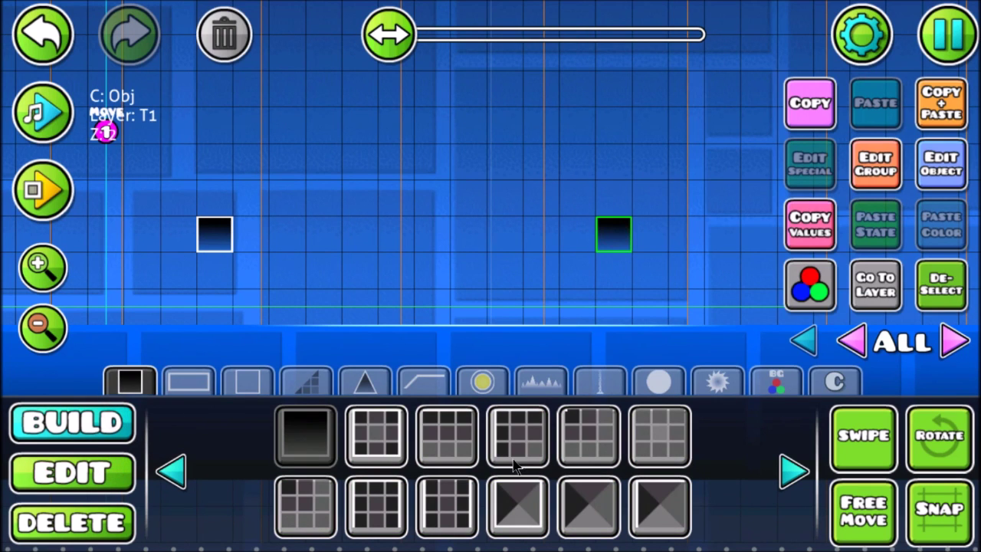
click(43, 190)
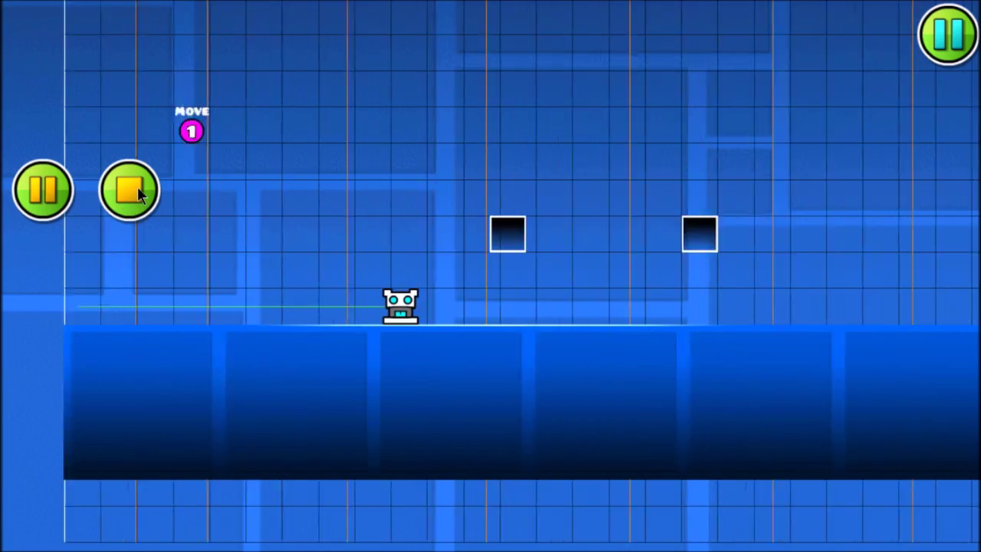
click(137, 186)
click(46, 187)
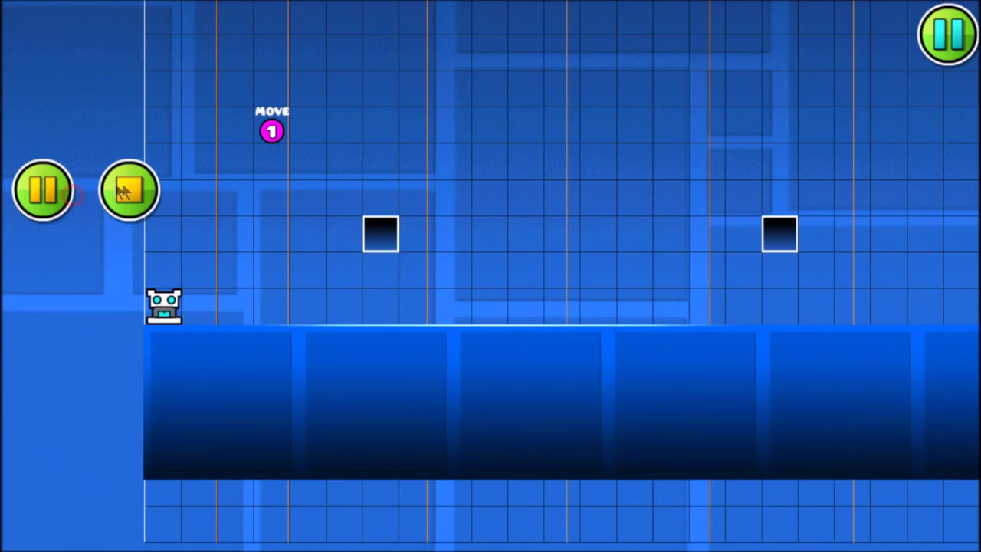
click(137, 188)
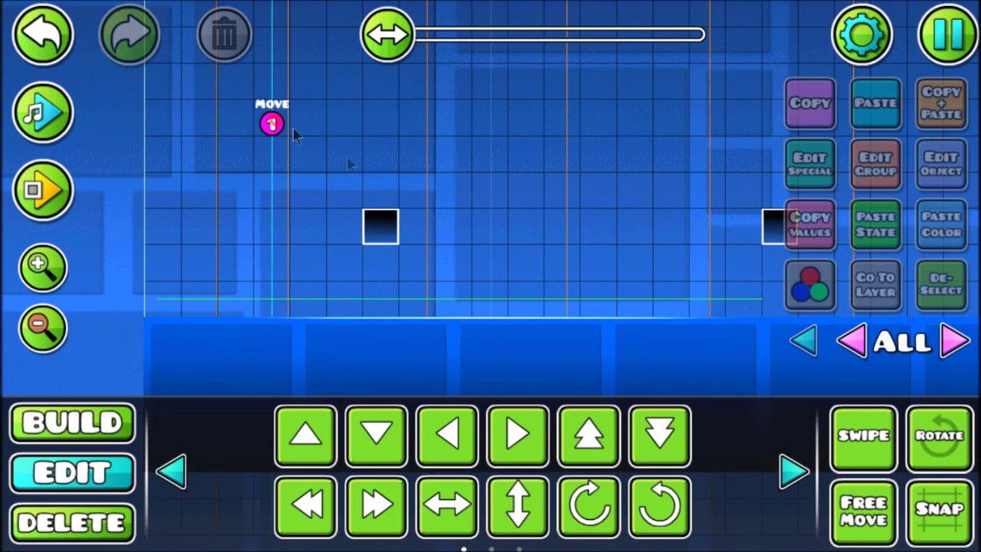
Set the Move trigger's Move Time to 3 and playtest the level
click(273, 123)
click(941, 163)
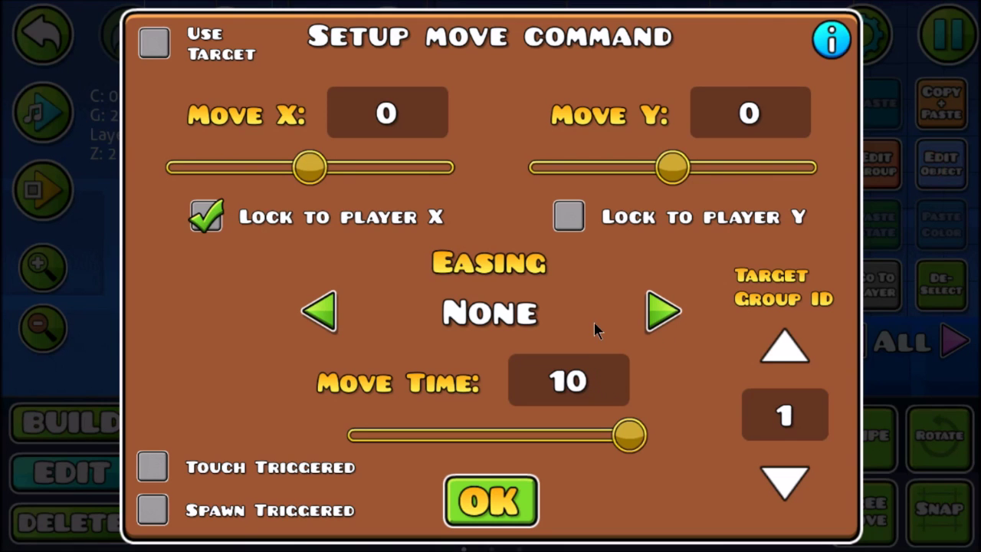
click(583, 379)
text(3)
click(510, 502)
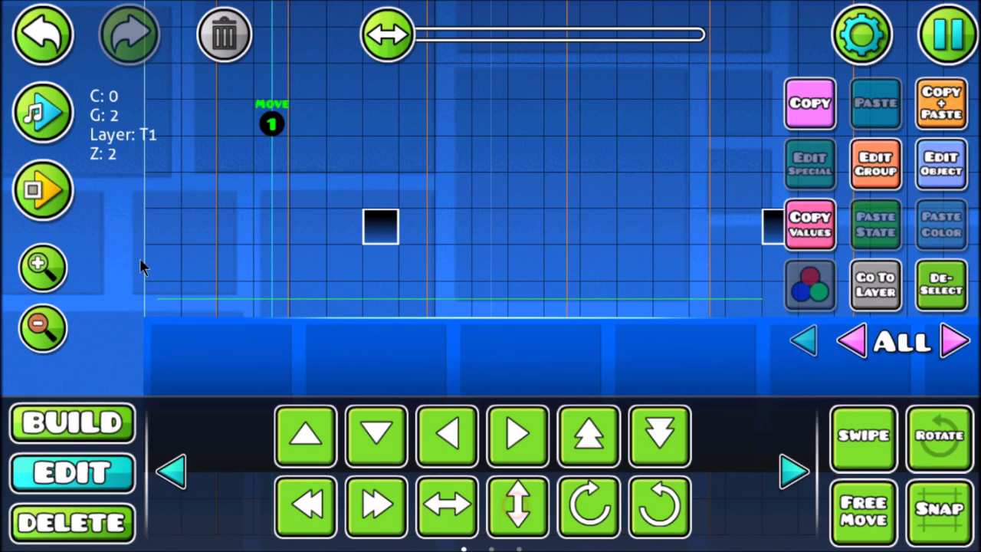
click(55, 202)
click(128, 186)
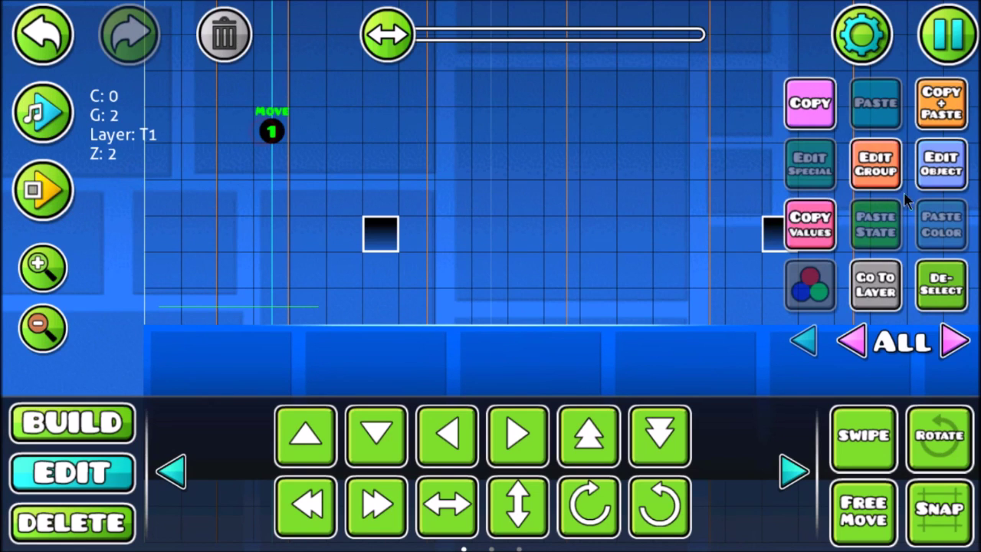
Shorten the Move trigger's Move Time to well below 3 and playtest the level
click(927, 175)
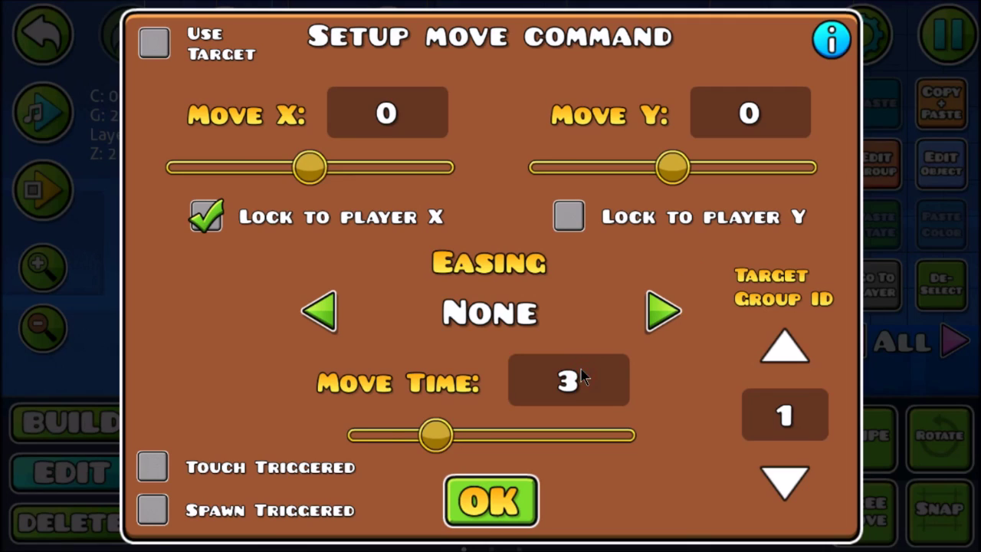
drag(436, 435, 381, 435)
click(491, 502)
click(55, 201)
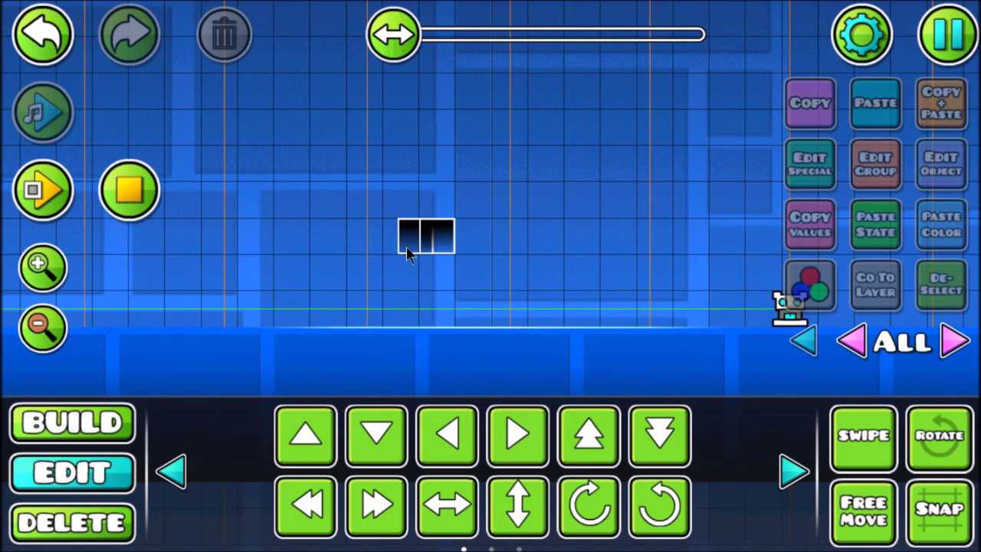
Select the moved block to examine its overlap with the second block, deselect it and end the playtest
click(407, 253)
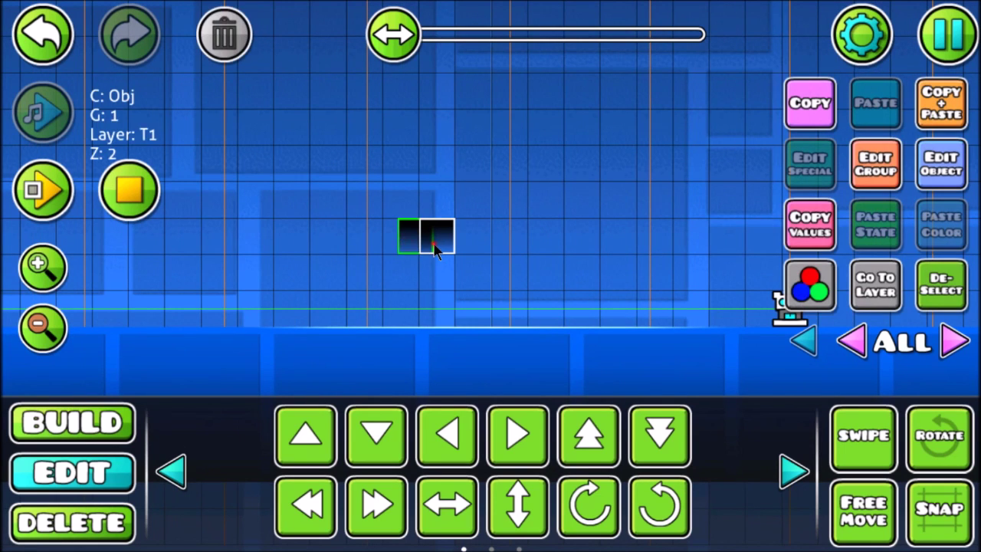
click(407, 253)
click(407, 253)
click(407, 253)
click(408, 254)
click(960, 291)
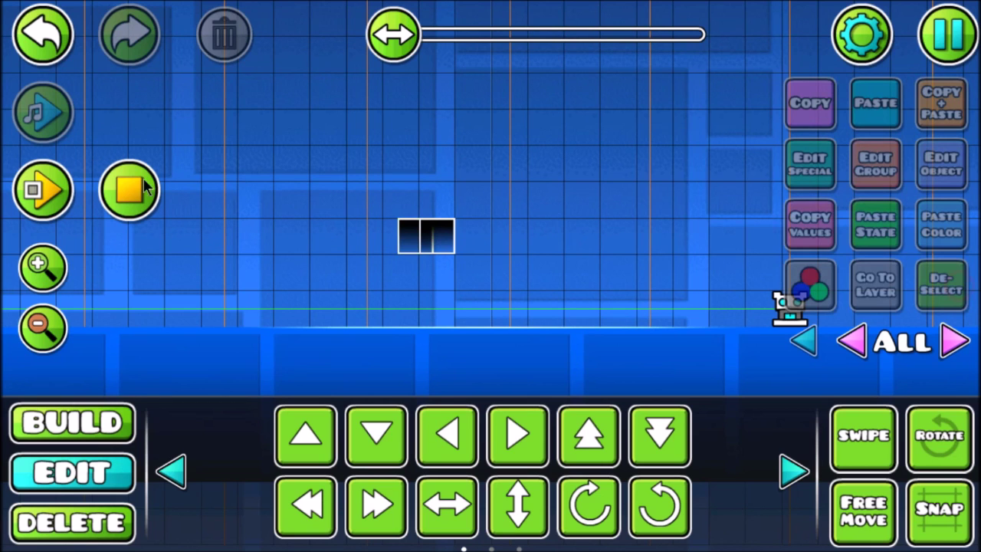
click(129, 190)
Place a Stop trigger one grid square before the second block and set its target group ID to 2
click(73, 423)
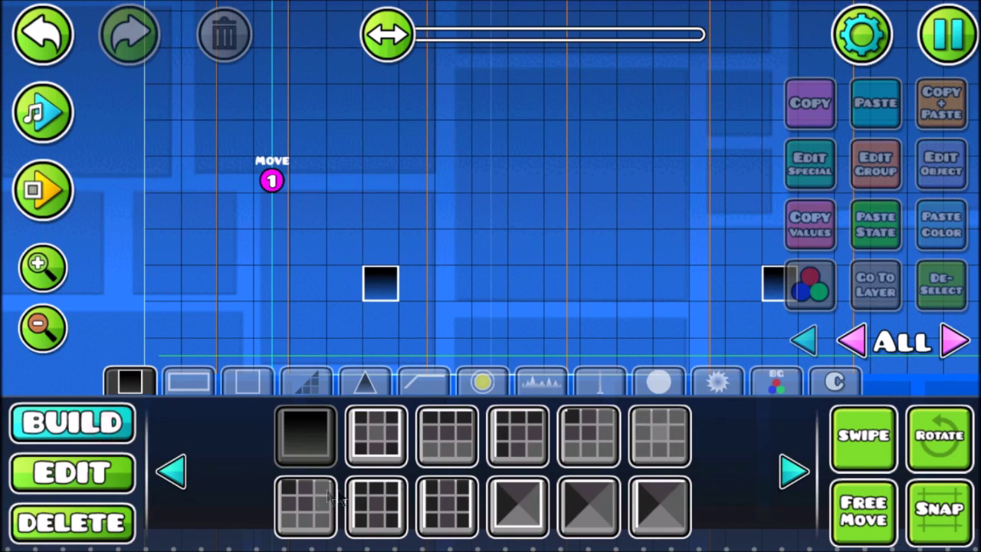
click(773, 383)
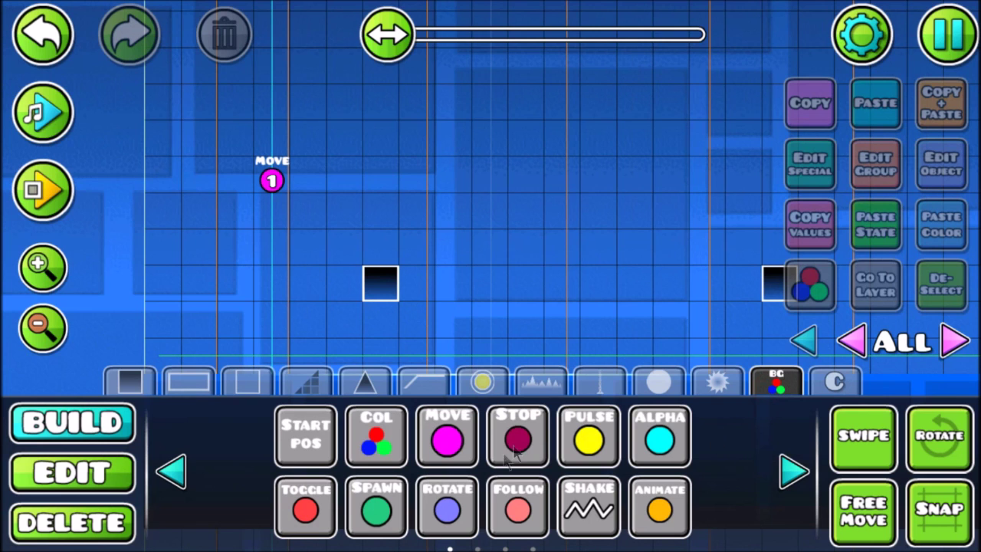
click(541, 446)
click(728, 182)
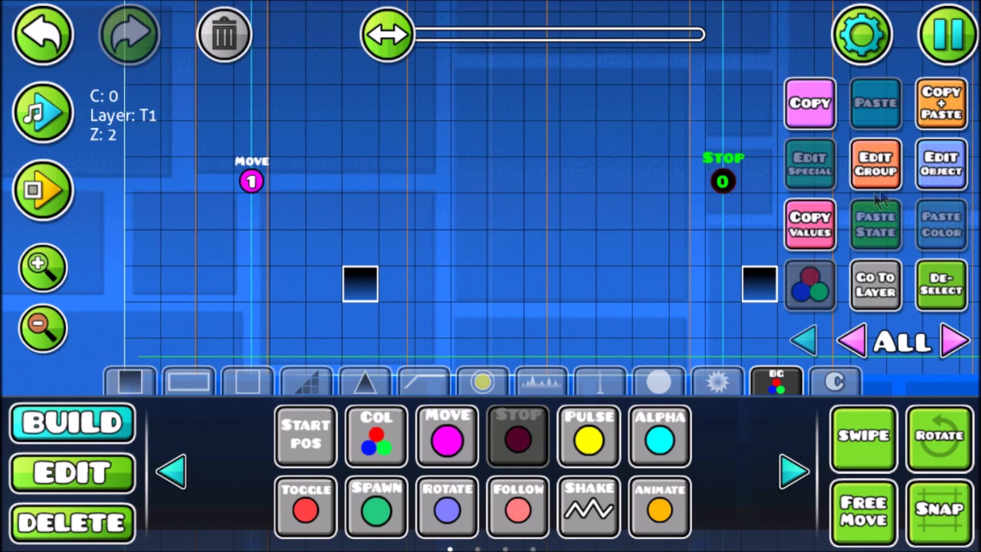
click(931, 172)
click(578, 259)
click(579, 259)
click(490, 442)
Shift the Stop trigger two grid squares back toward the Move trigger and playtest the level
click(96, 473)
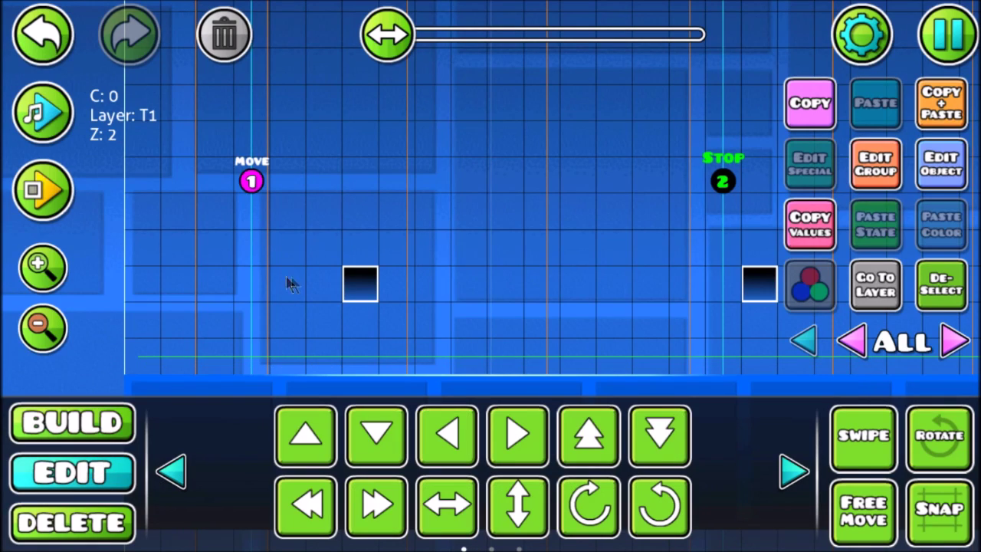
click(310, 504)
click(43, 189)
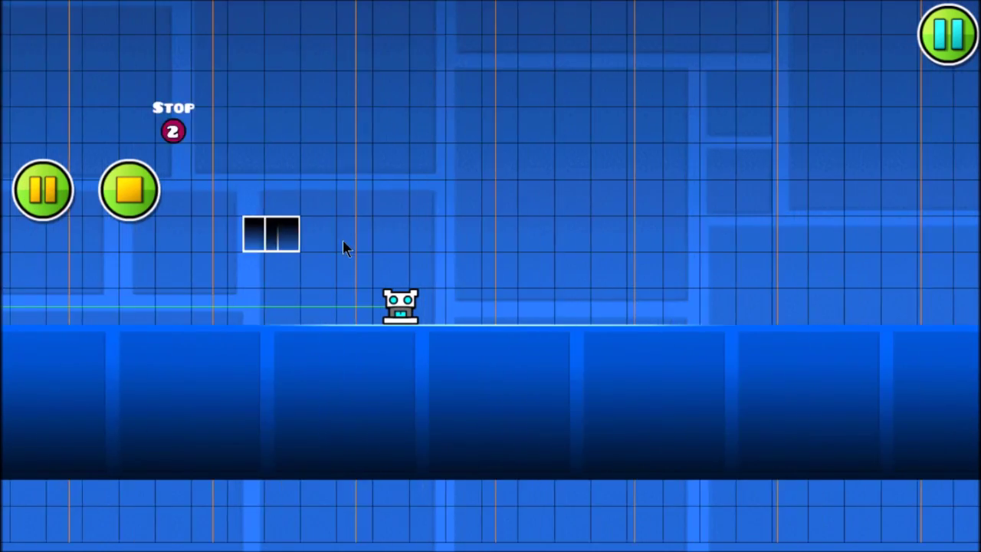
click(129, 189)
Shift the Stop trigger one more grid square back, playtest twice, and examine how the two blocks line up
click(402, 125)
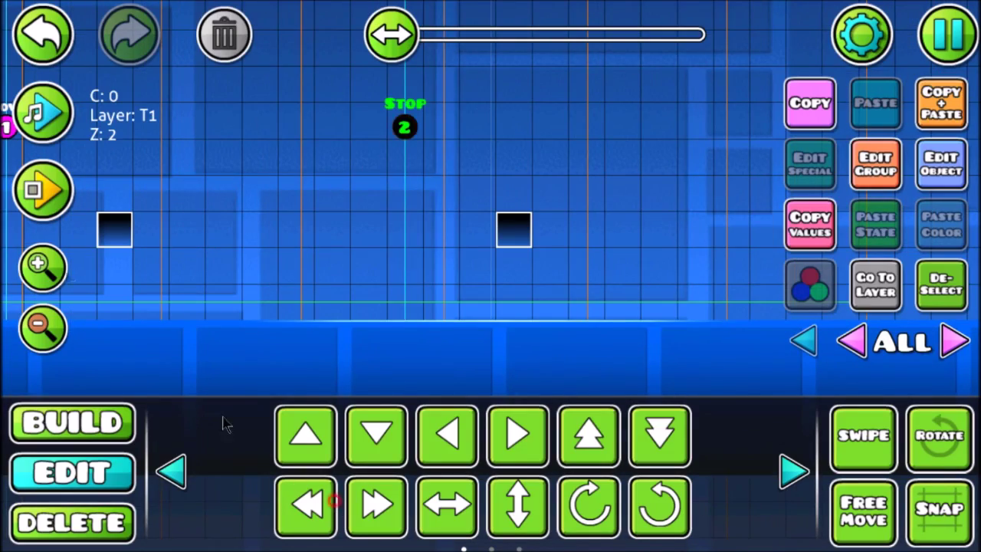
key(a)
click(44, 191)
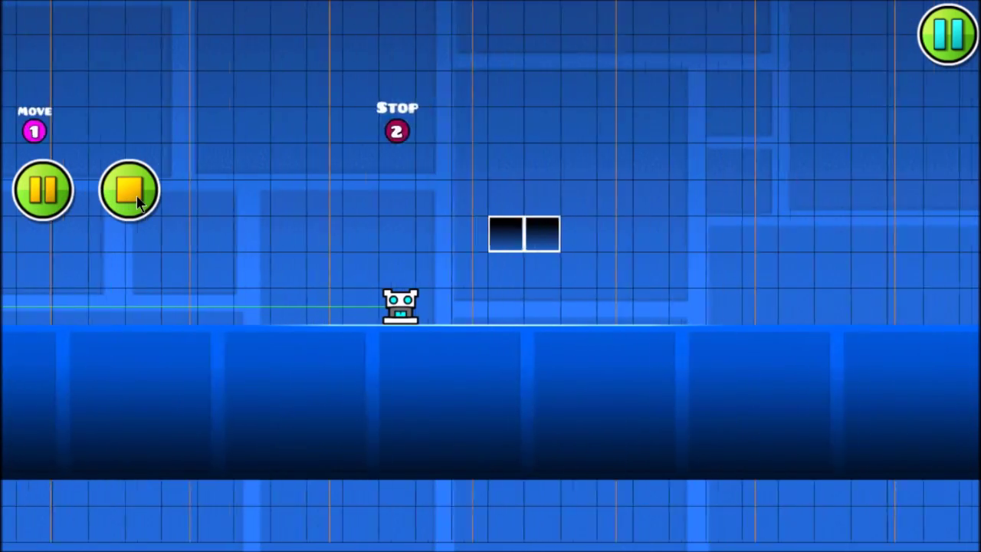
click(117, 198)
click(58, 191)
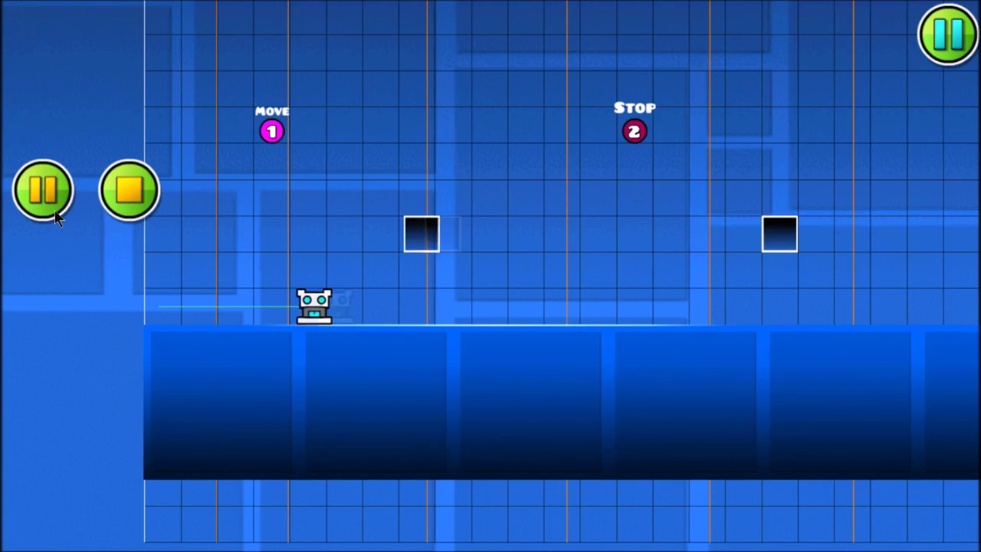
key(Escape)
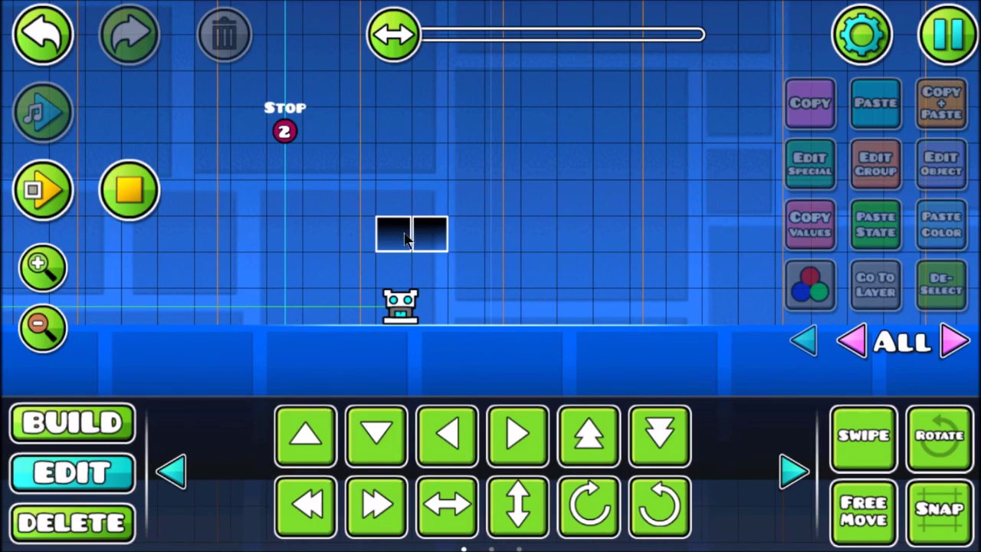
click(62, 277)
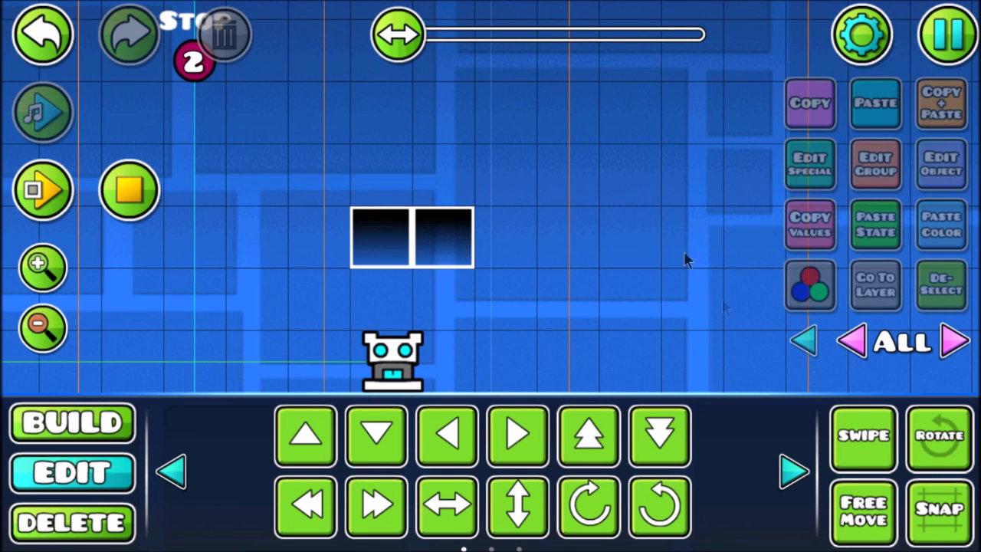
click(130, 208)
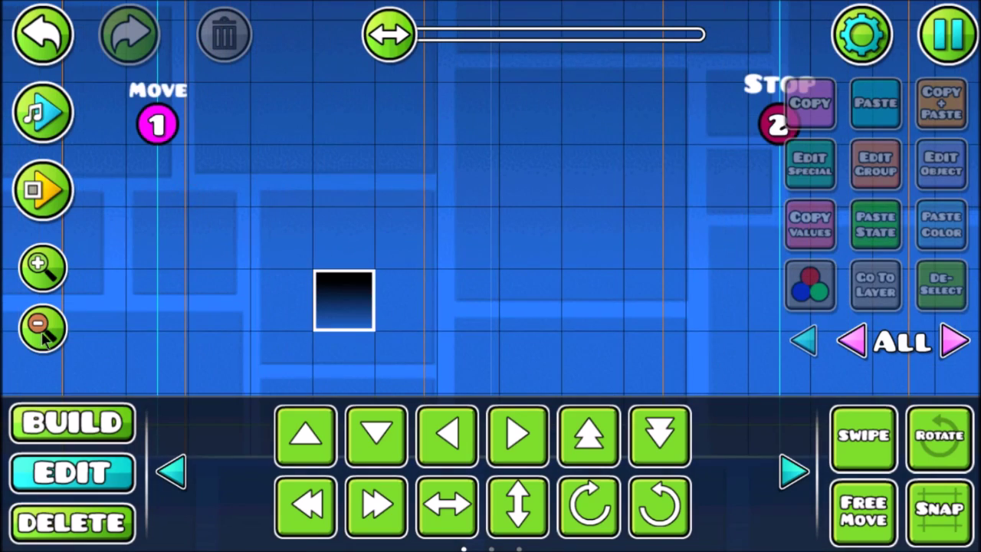
Playtest the level with the five-block platform and slope, pausing to examine where the moving platform meets the slope
click(43, 328)
click(43, 328)
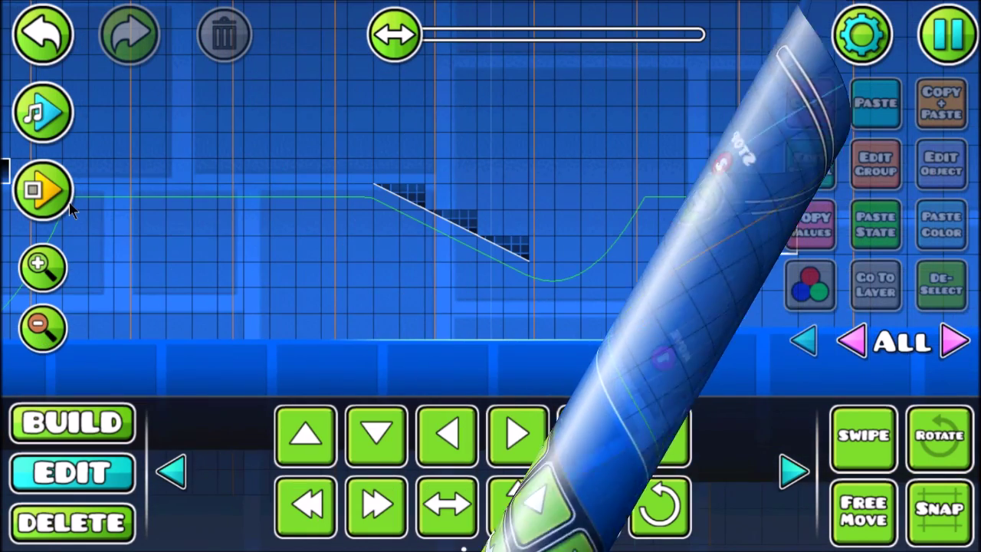
drag(245, 235, 526, 153)
drag(563, 193, 692, 192)
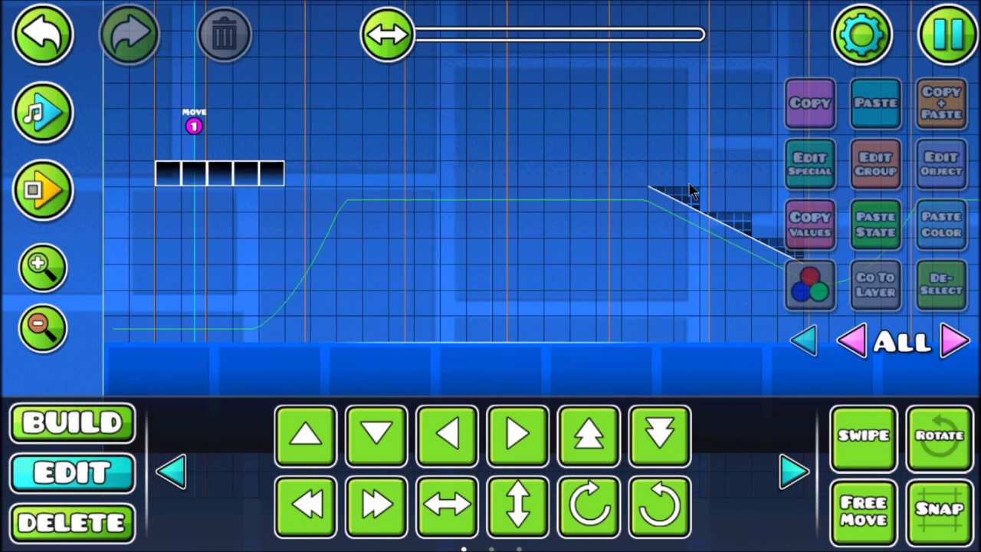
click(54, 190)
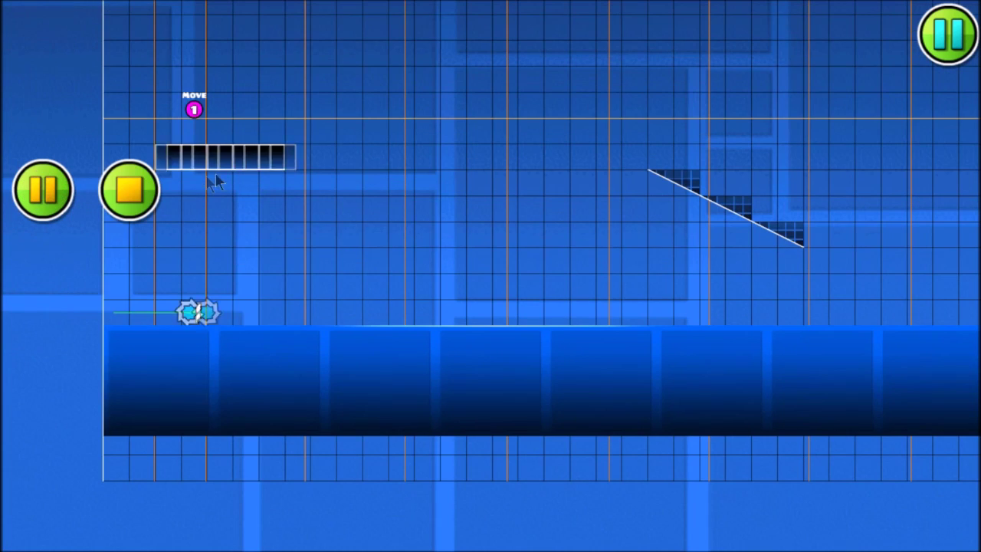
click(263, 276)
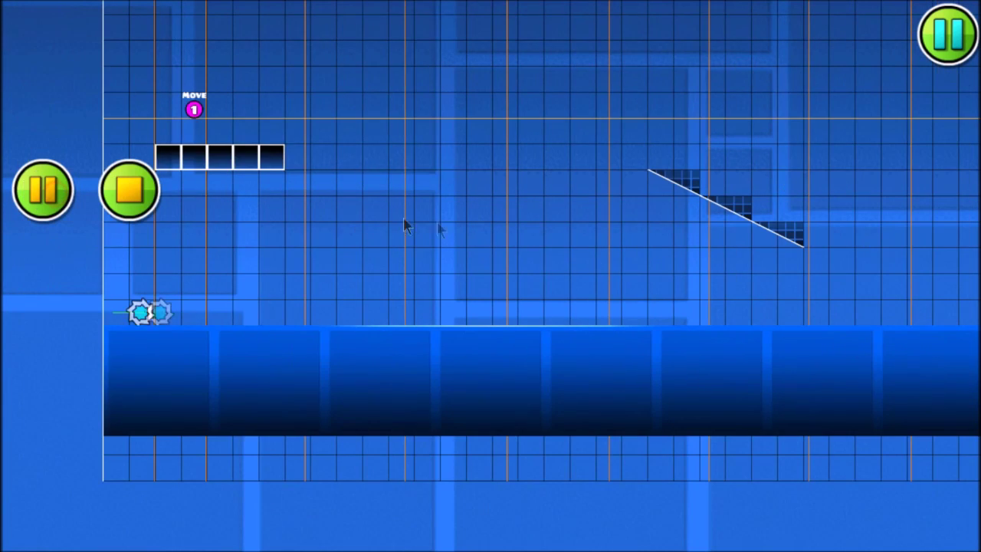
click(590, 258)
click(43, 192)
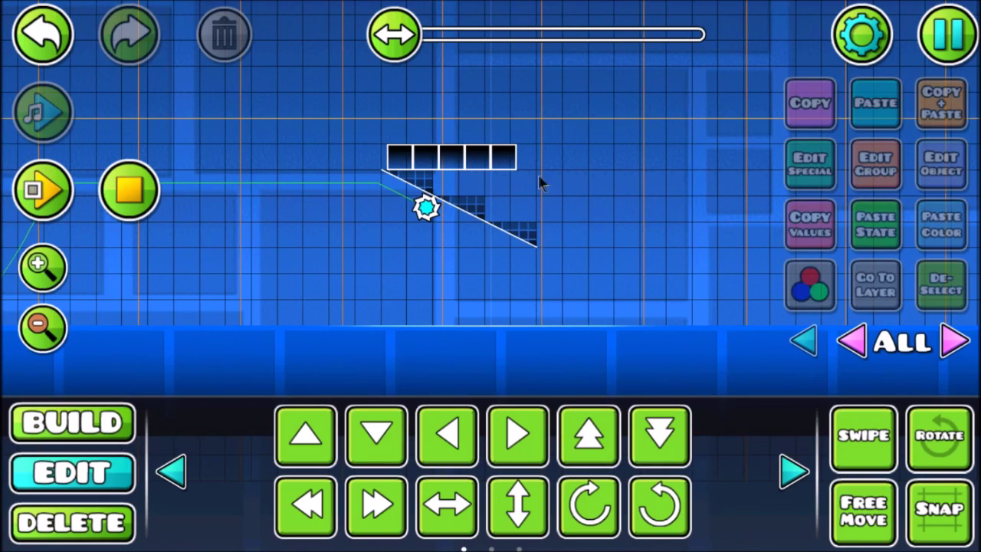
click(31, 271)
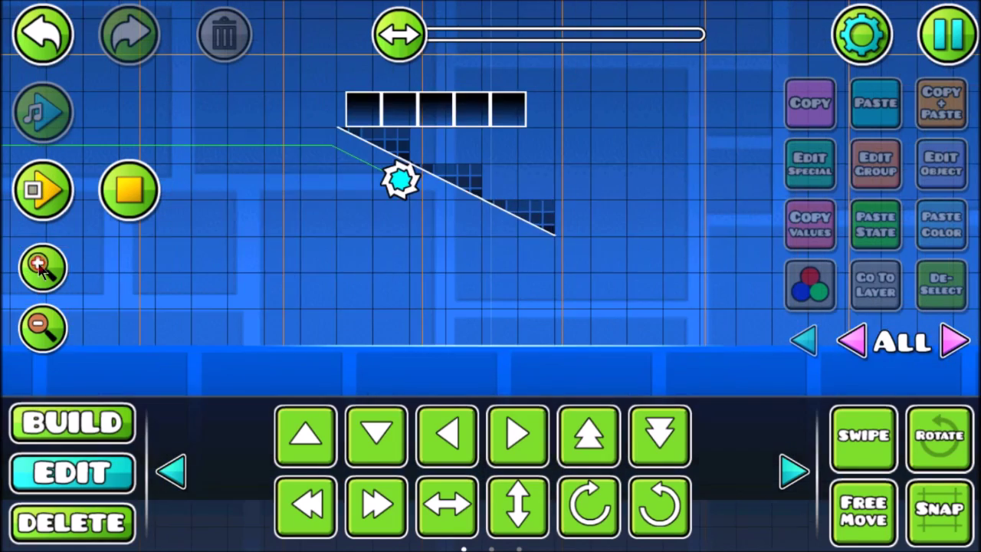
drag(337, 243, 437, 243)
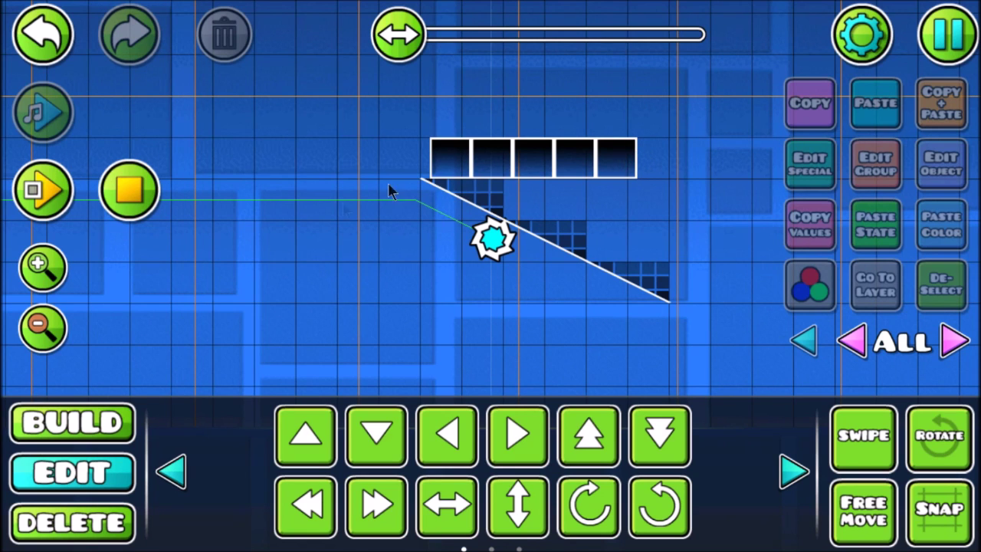
click(149, 193)
Place a Stop trigger just before the start of the slope
click(46, 328)
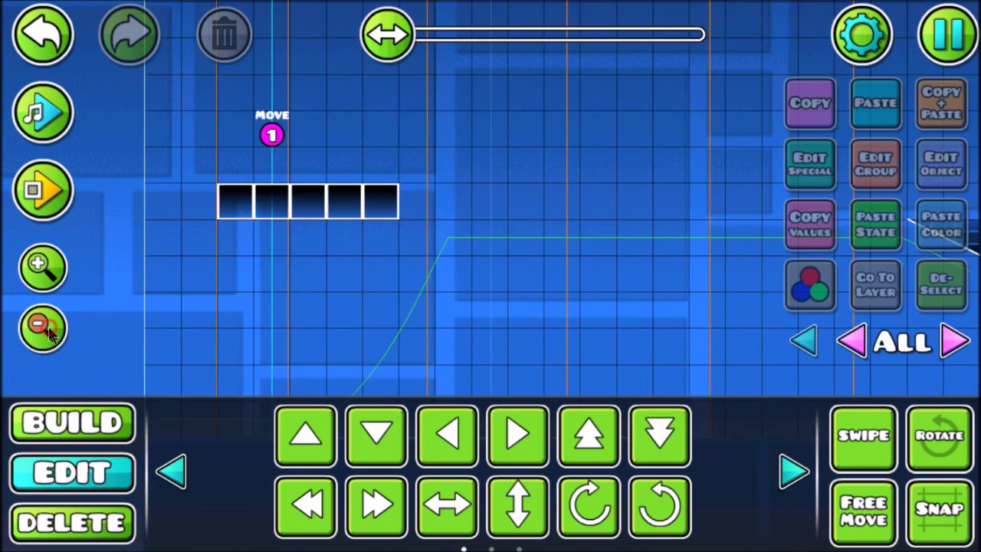
click(46, 328)
click(115, 423)
click(777, 381)
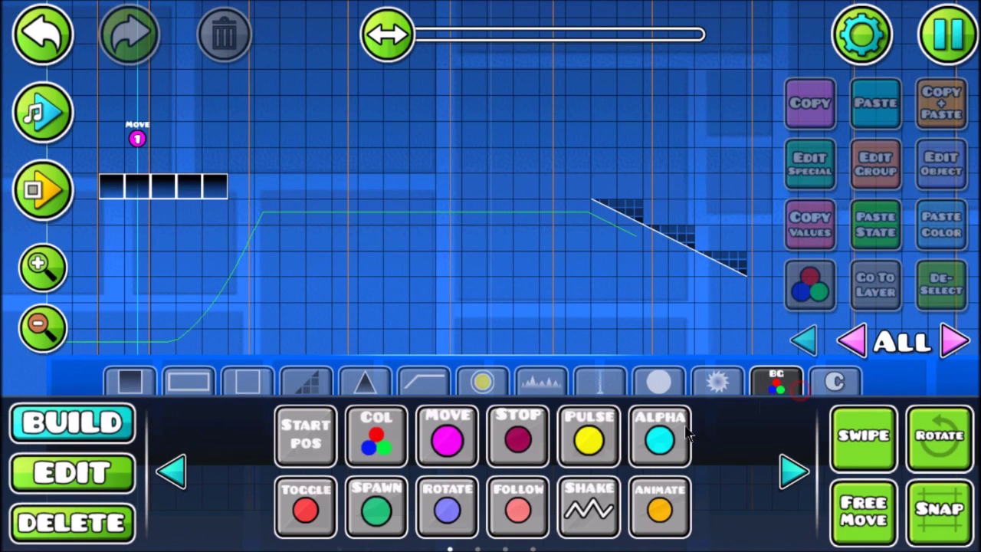
click(518, 435)
click(577, 163)
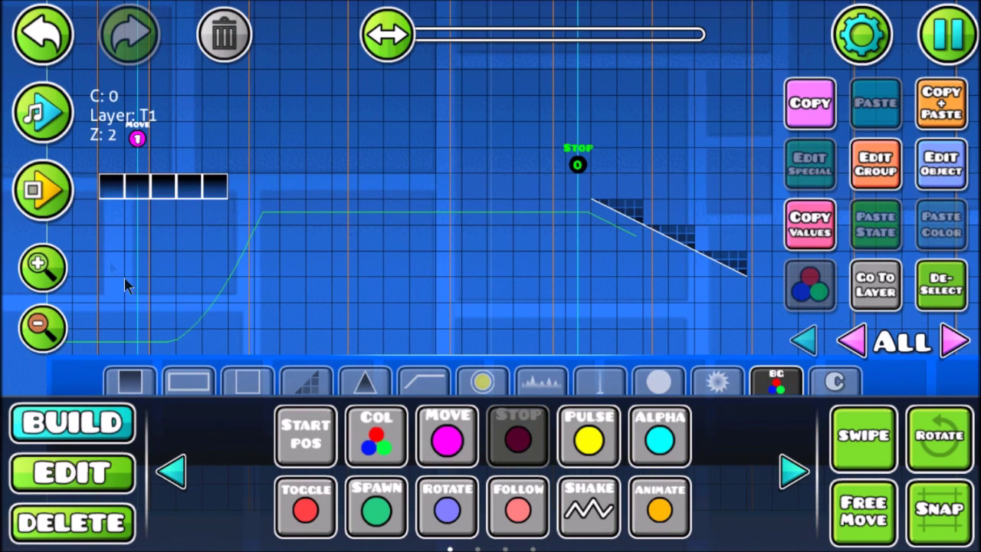
Add the next free group ID, 2, to the Move trigger above the platform
click(100, 474)
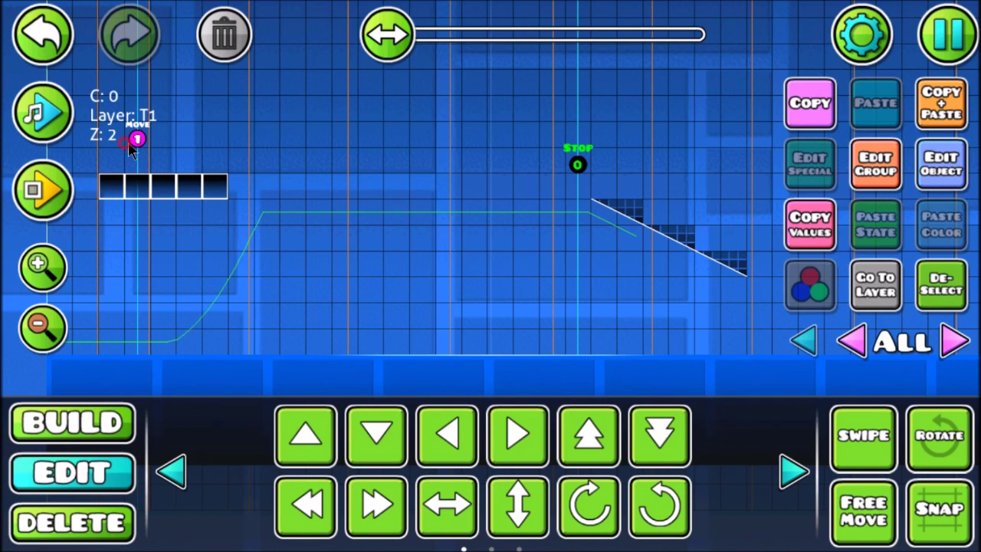
click(875, 170)
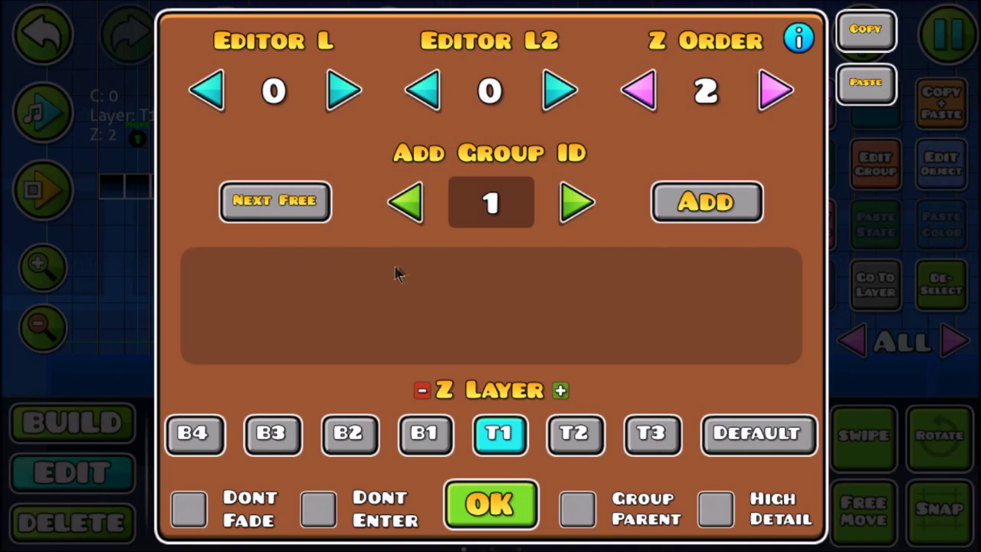
click(307, 199)
click(745, 205)
click(503, 502)
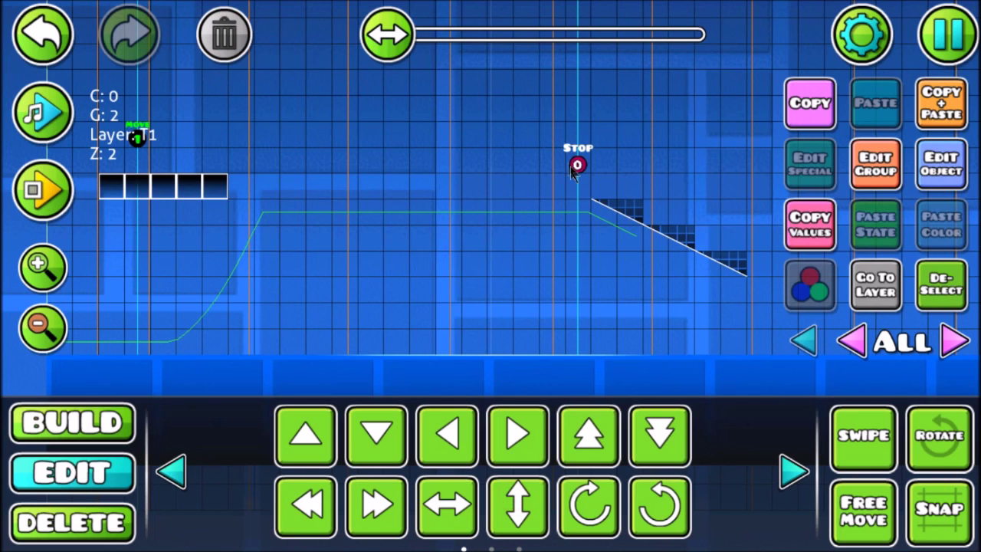
Set the Stop trigger's target group ID to 2 and playtest the level
click(941, 163)
click(577, 259)
click(577, 259)
click(510, 443)
click(69, 182)
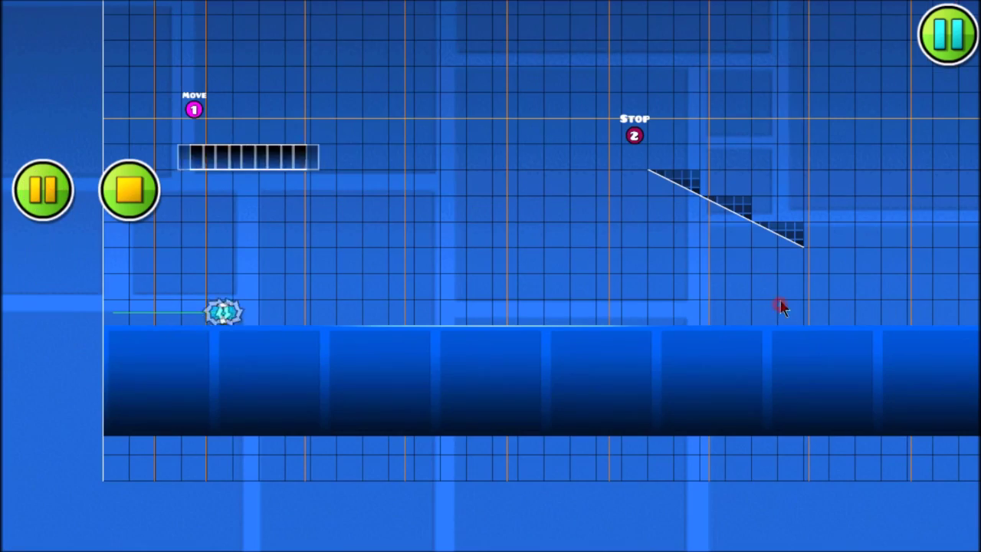
click(129, 190)
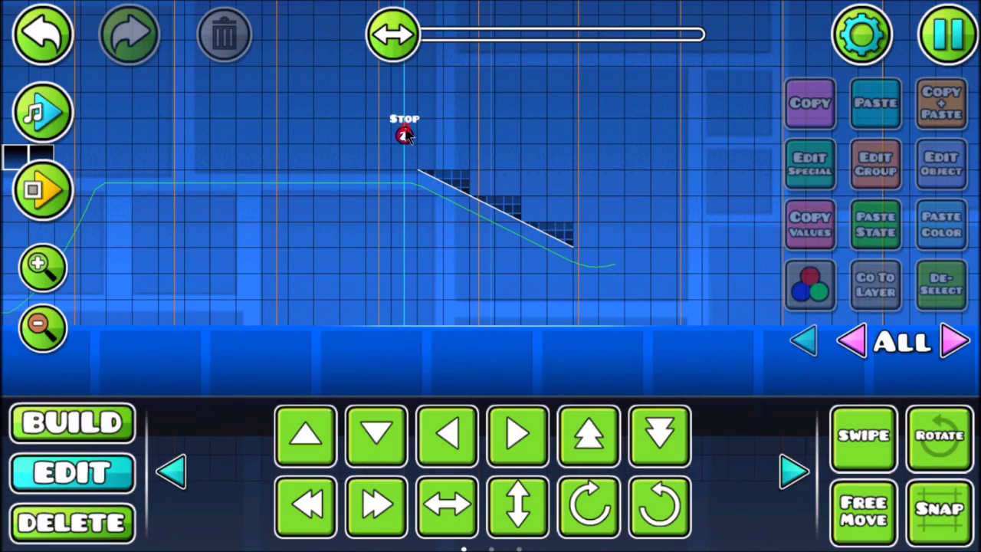
Shift the Stop trigger three grid squares away from the slope, playtest, and pause to examine the platform's stopping position
click(404, 131)
click(307, 504)
click(307, 504)
click(43, 190)
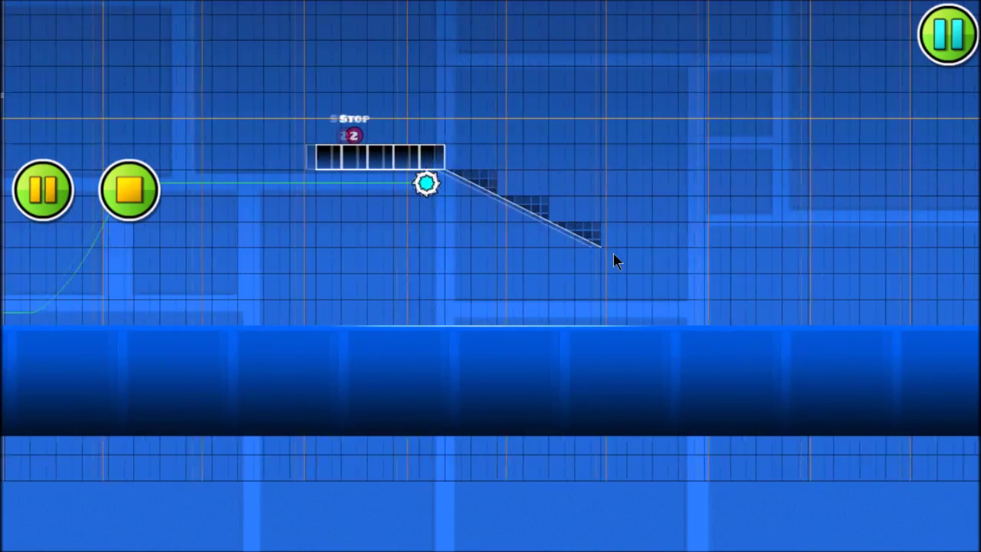
click(129, 190)
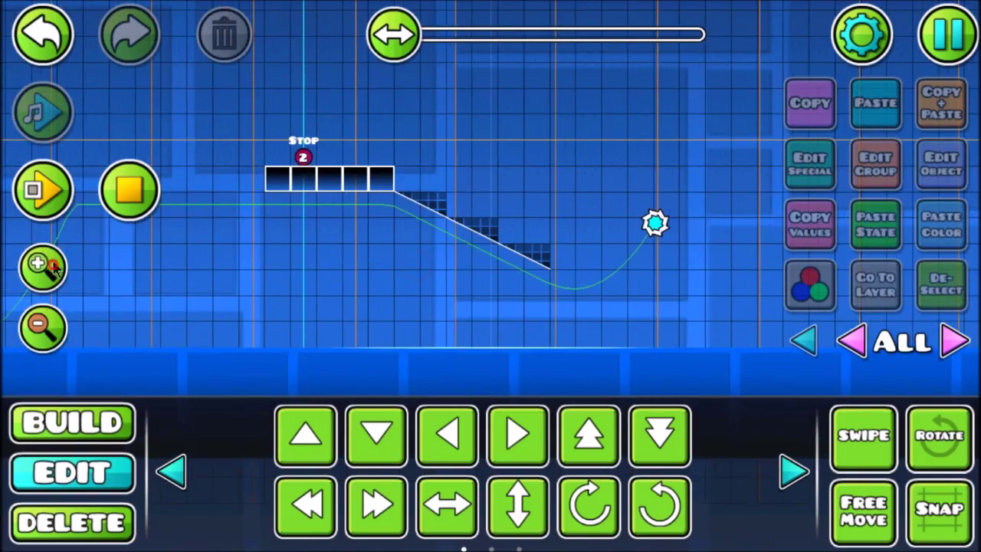
click(46, 264)
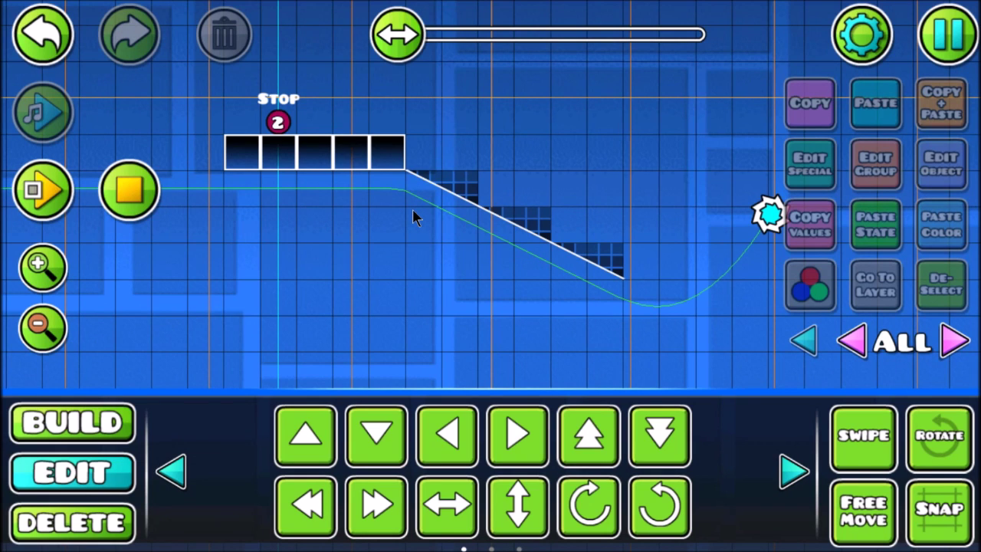
click(42, 431)
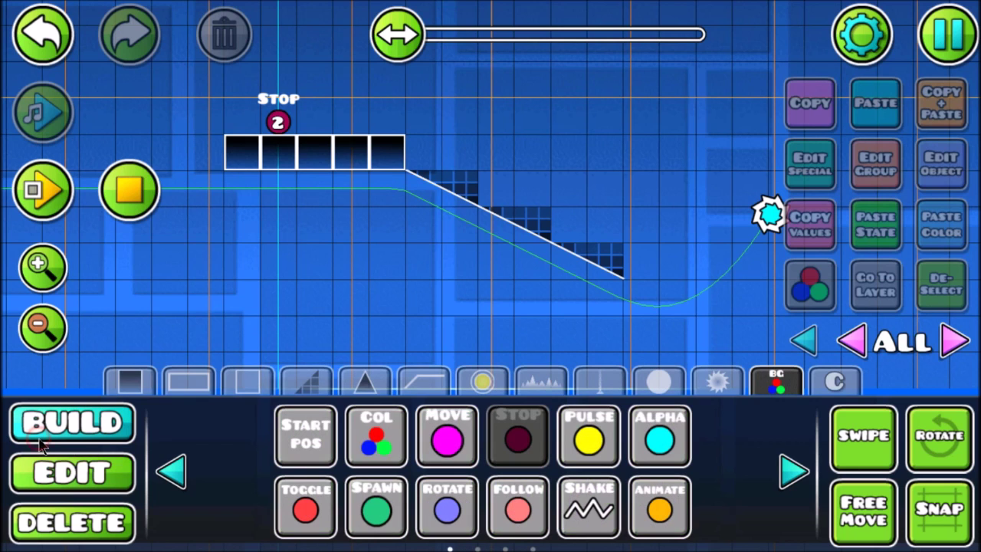
click(460, 500)
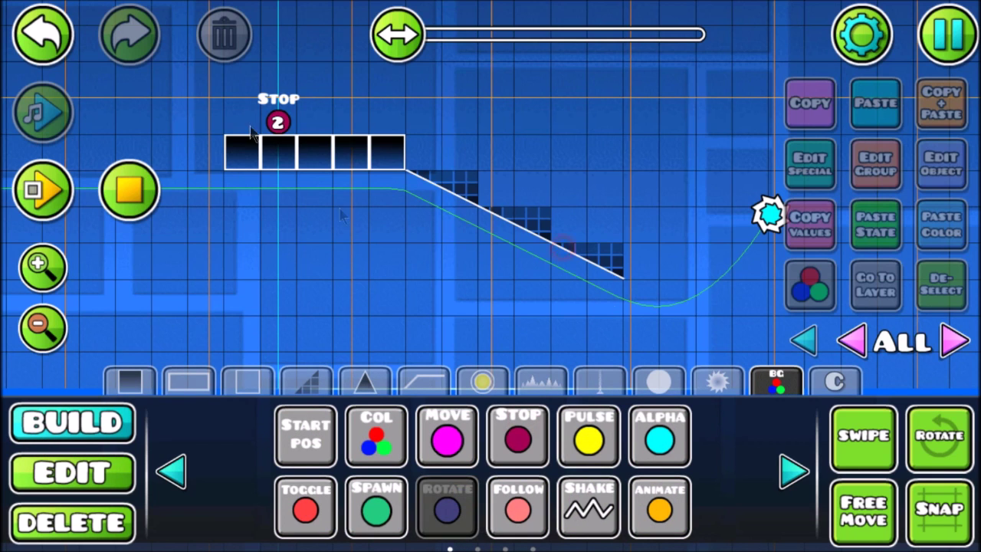
drag(460, 235, 607, 309)
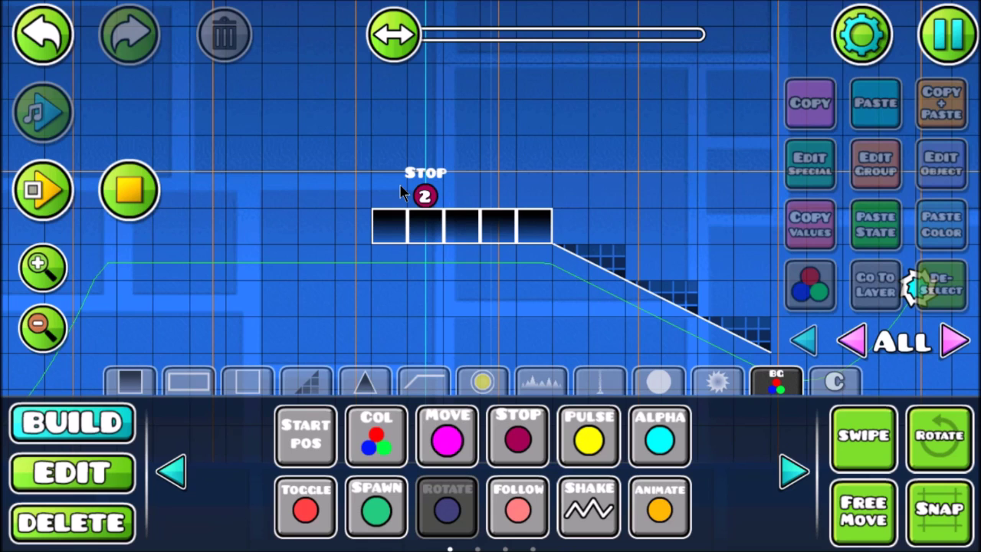
click(449, 513)
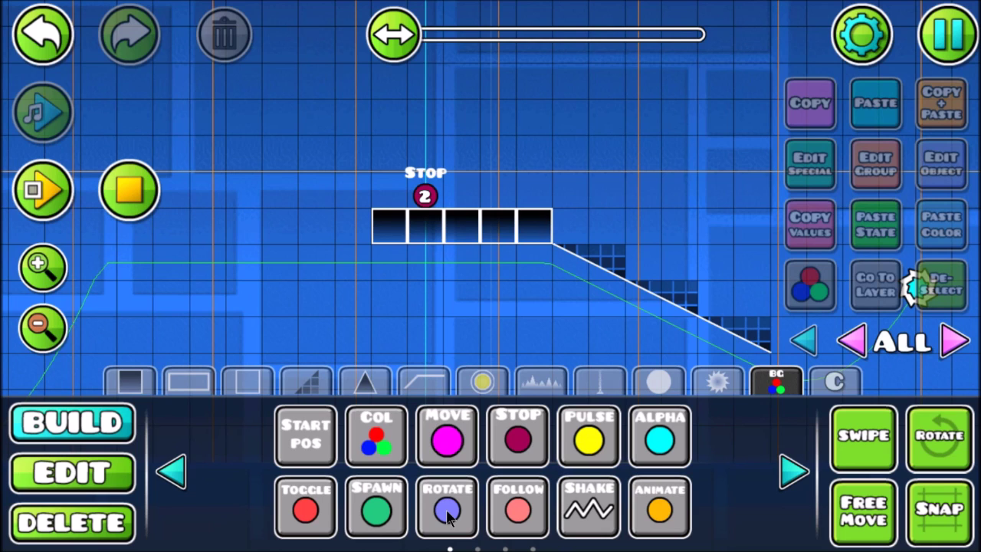
End the playtest and look over the whole setup from the Move trigger to the slope
scroll(157, 175, left, 5)
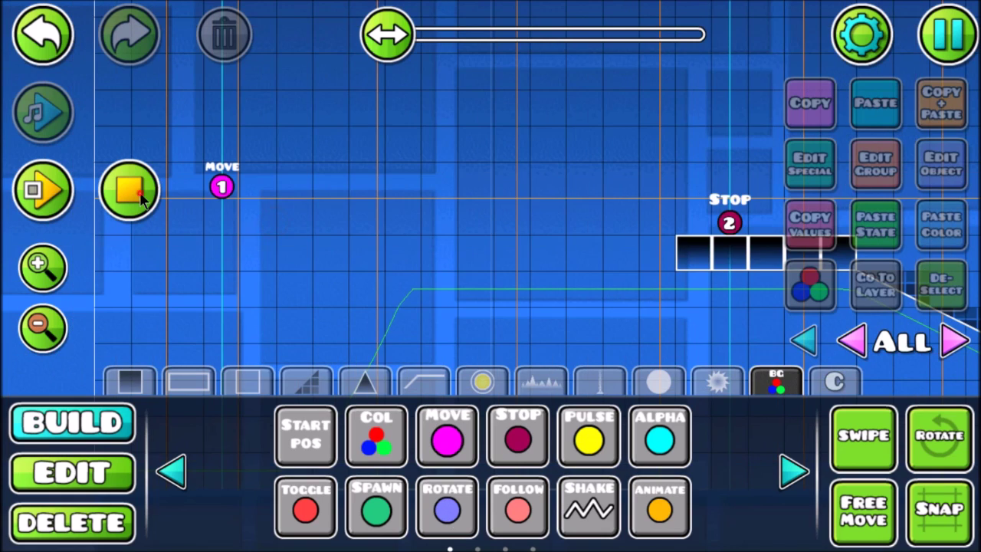
key(ctrl+z)
scroll(264, 261, down, 3)
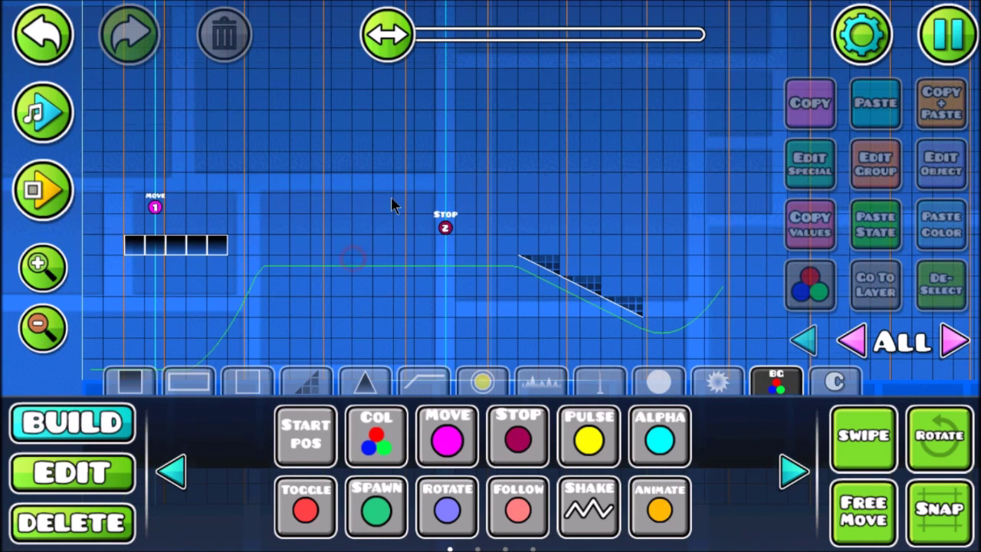
scroll(390, 204, down, 1)
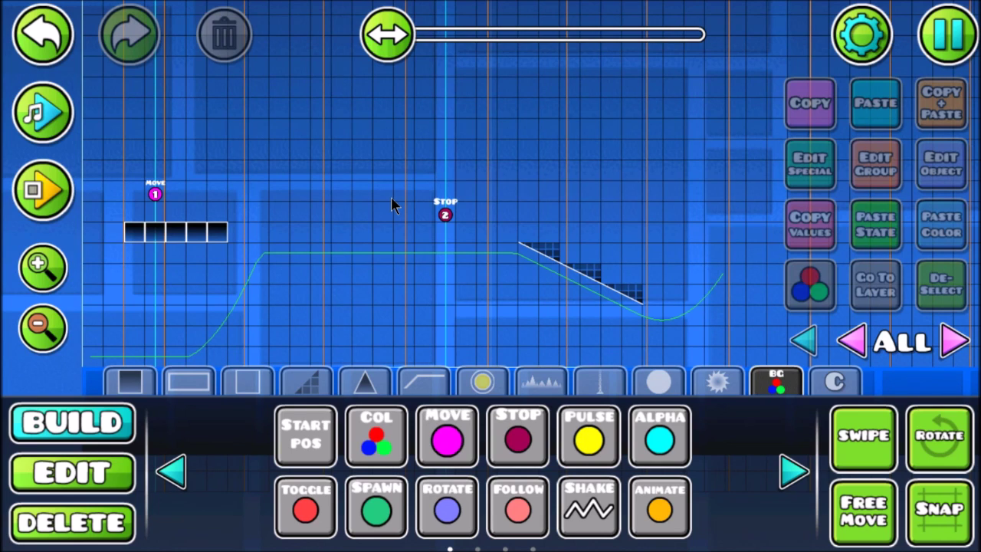